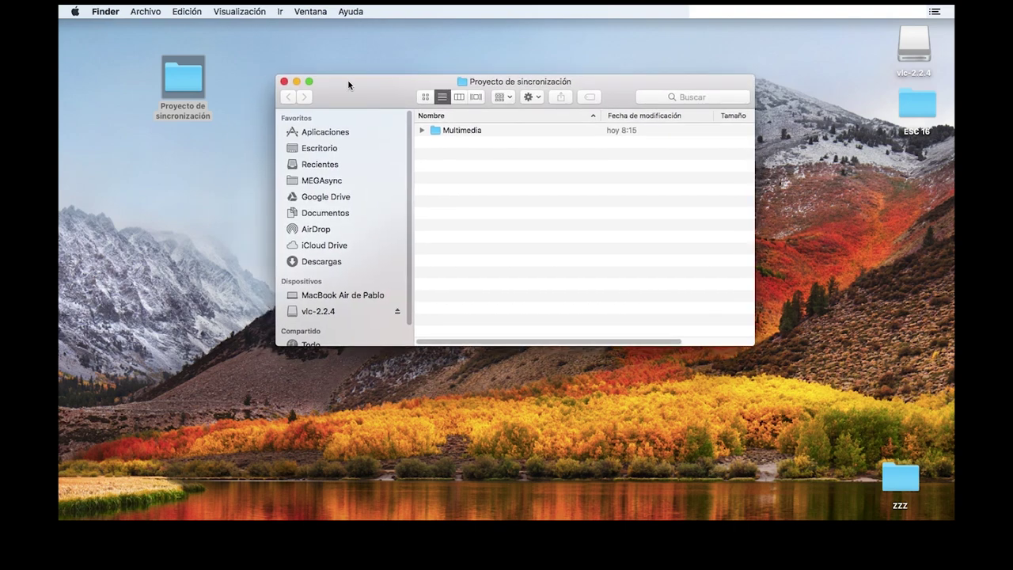
Step: Arrange the Finder windows and drag AUDIOS and PLANOS from ESC 16 onto Multimedia
{"action": "left_click_drag", "start_coordinate": [485, 85], "coordinate": [431, 55]}
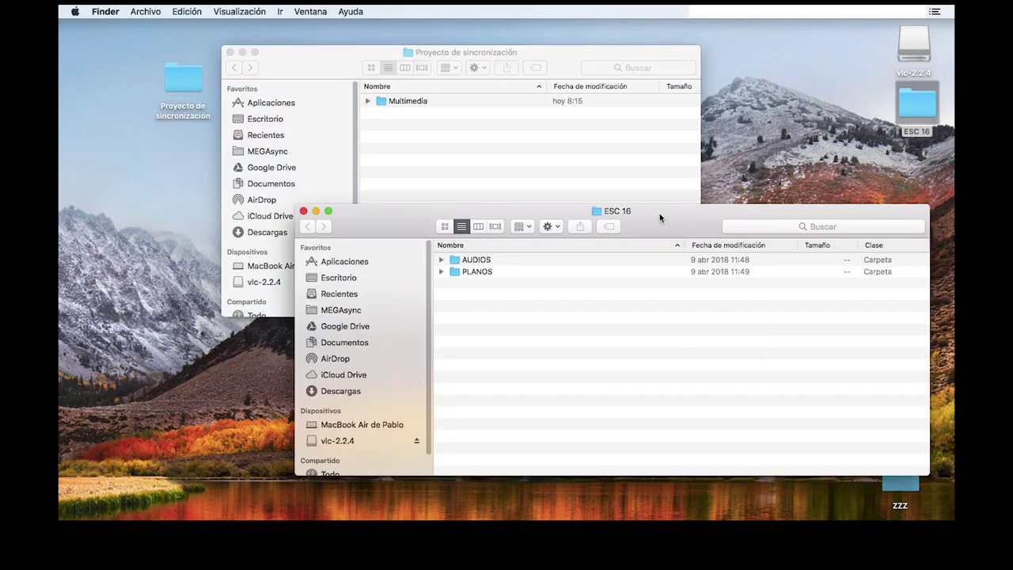
{"action": "left_click_drag", "start_coordinate": [660, 213], "coordinate": [664, 214]}
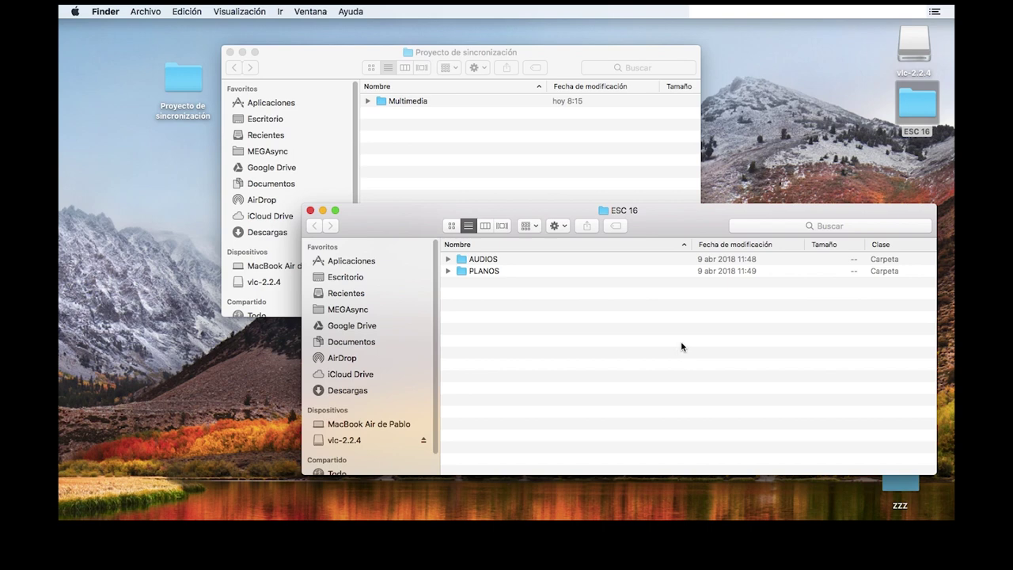
{"action": "left_click_drag", "start_coordinate": [579, 213], "coordinate": [586, 231]}
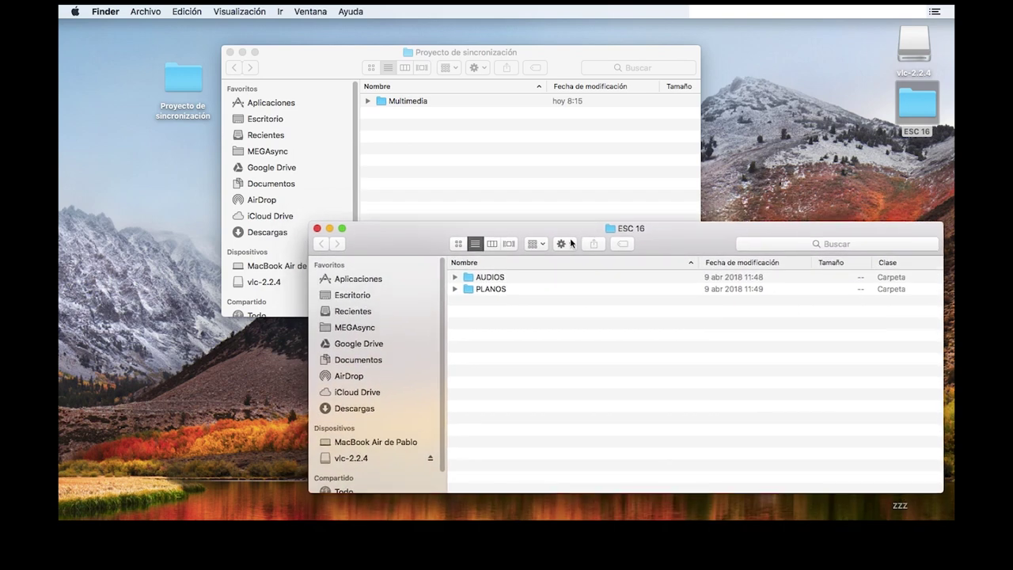
{"action": "mouse_move", "coordinate": [516, 346]}
{"action": "left_mouse_down"}
{"action": "mouse_move", "coordinate": [464, 268]}
{"action": "mouse_move", "coordinate": [403, 100]}
{"action": "left_mouse_up"}
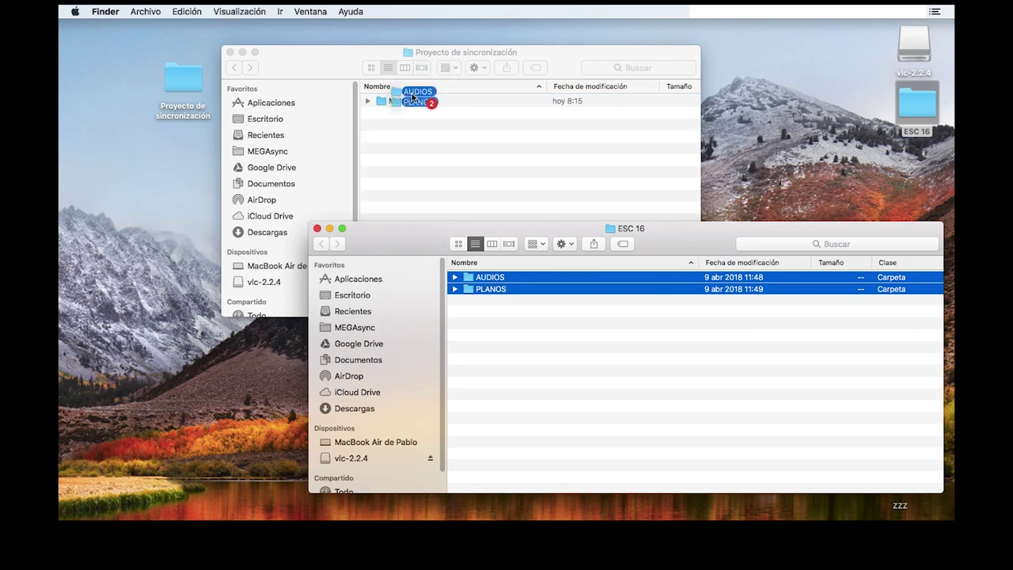
{"action": "left_click", "coordinate": [329, 229]}
{"action": "left_click_drag", "start_coordinate": [361, 52], "coordinate": [340, 45]}
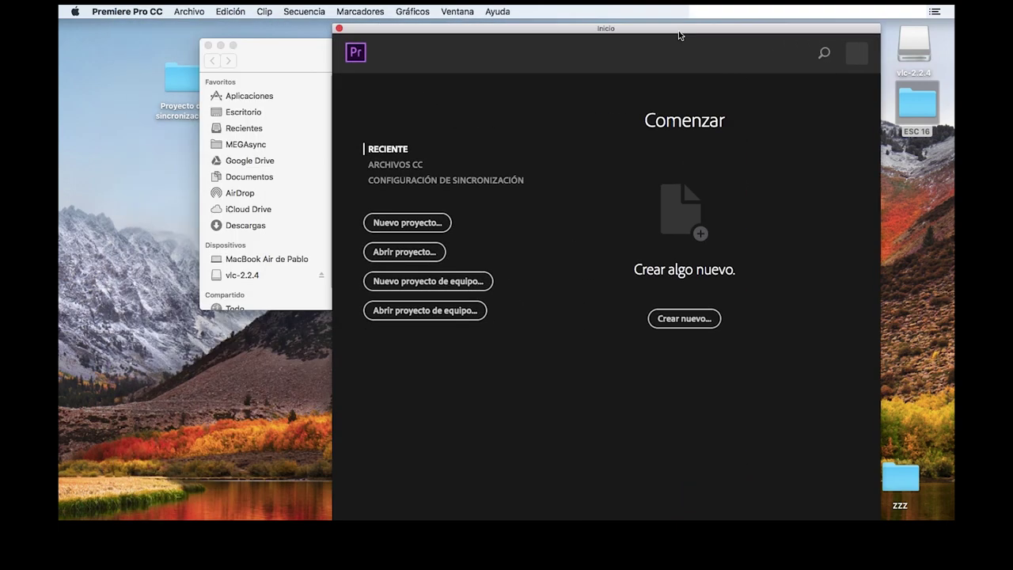
Step: Create project 'Sincronización' in the desktop's Proyecto de sincronización folder, checking the scratch disks
{"action": "left_click", "coordinate": [412, 229]}
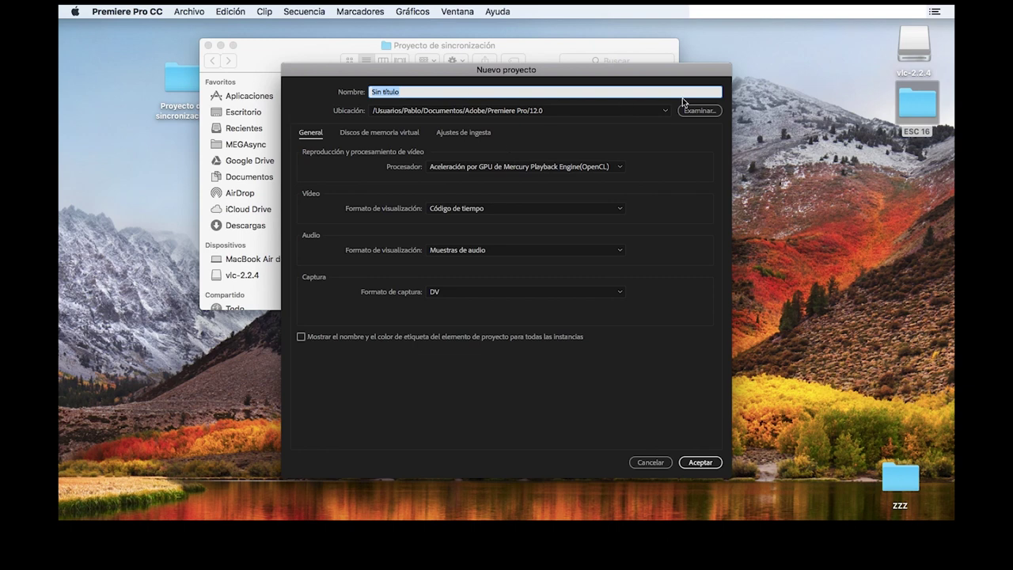
{"action": "type", "text": "Sincronización"}
{"action": "left_click", "coordinate": [690, 111]}
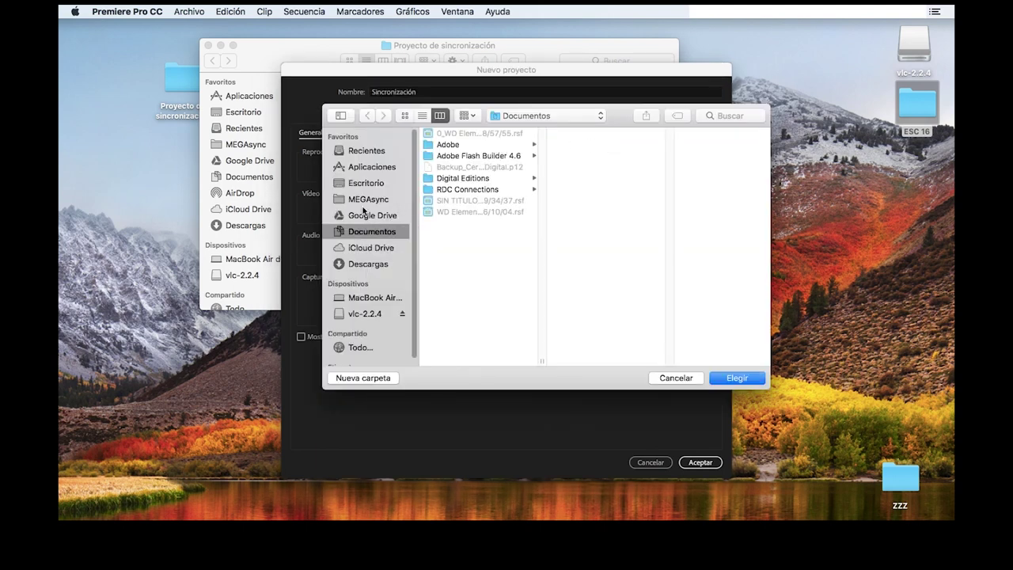
{"action": "left_click", "coordinate": [369, 183]}
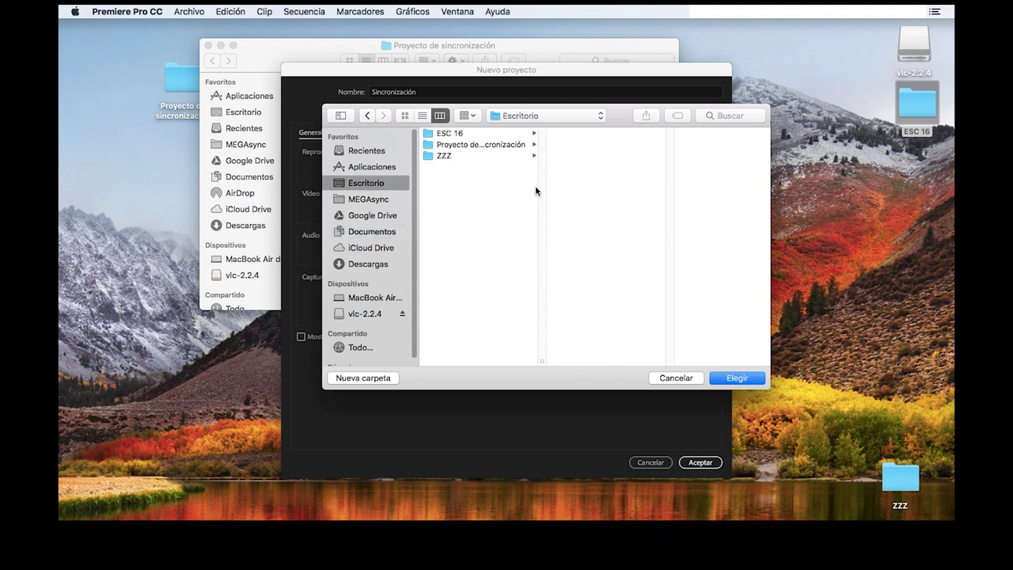
{"action": "left_click", "coordinate": [470, 146]}
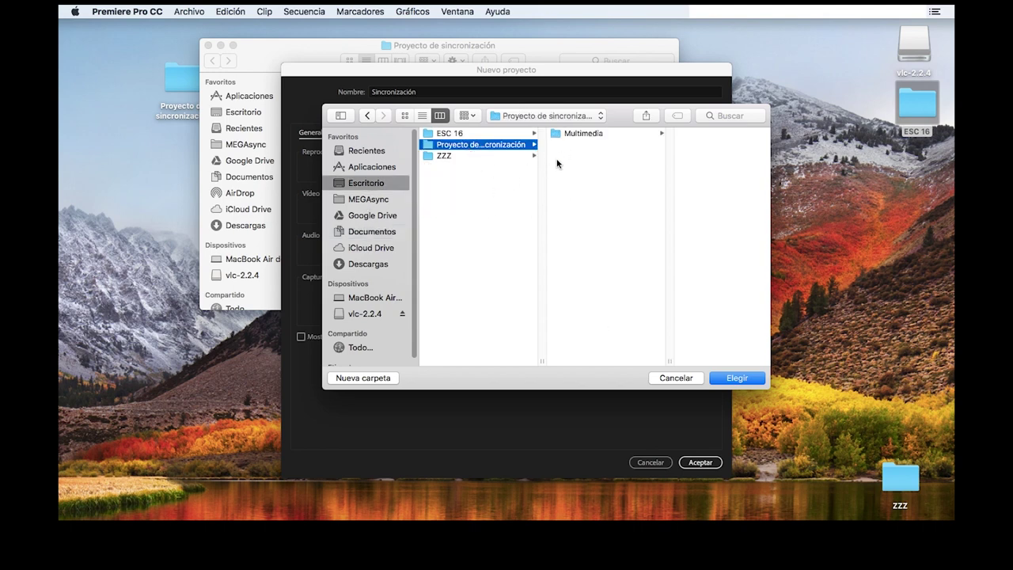
{"action": "left_click", "coordinate": [737, 379]}
{"action": "left_click", "coordinate": [391, 135]}
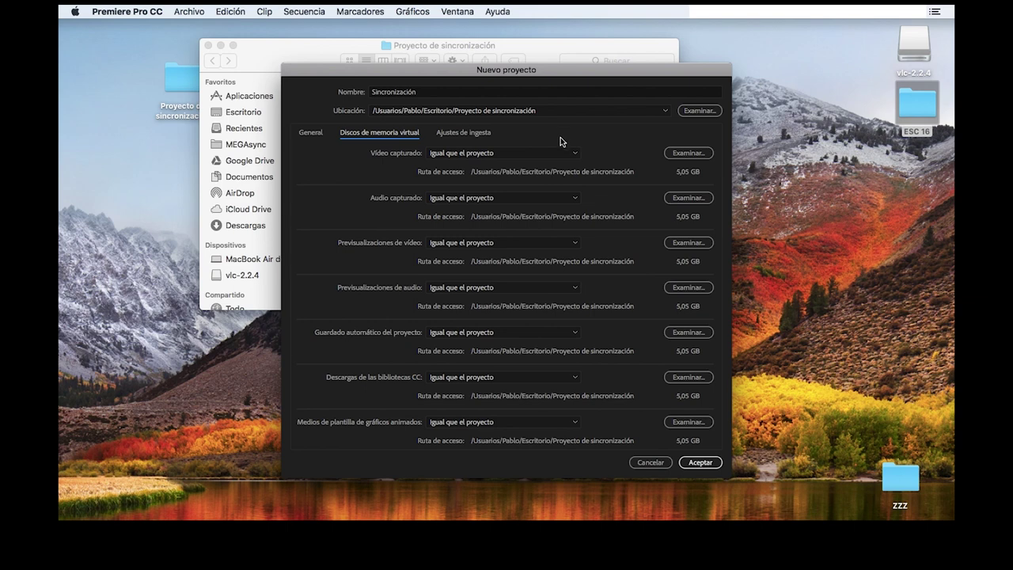
{"action": "left_click", "coordinate": [306, 135]}
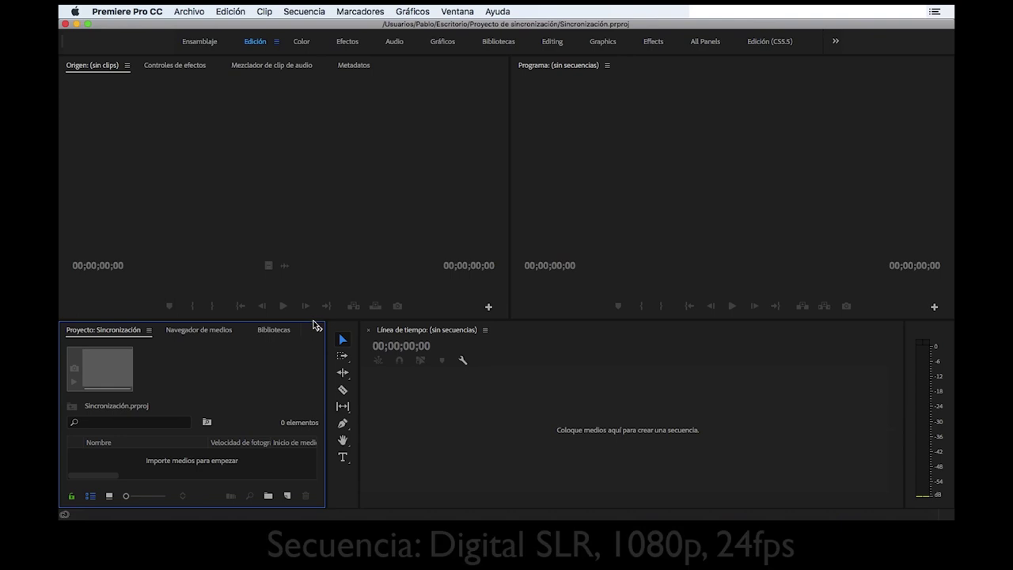
Step: Raise the panel divider and add a Digital SLR 1080p24 sequence named 'Sec Sincronización'
{"action": "left_click_drag", "start_coordinate": [312, 321], "coordinate": [319, 253]}
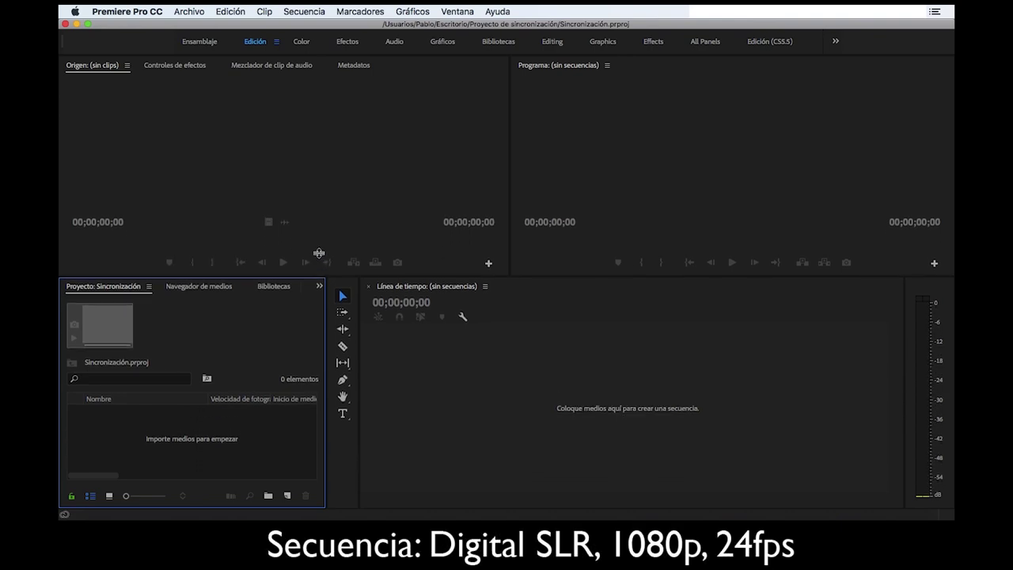
{"action": "right_click", "coordinate": [208, 405]}
{"action": "mouse_move", "coordinate": [280, 455]}
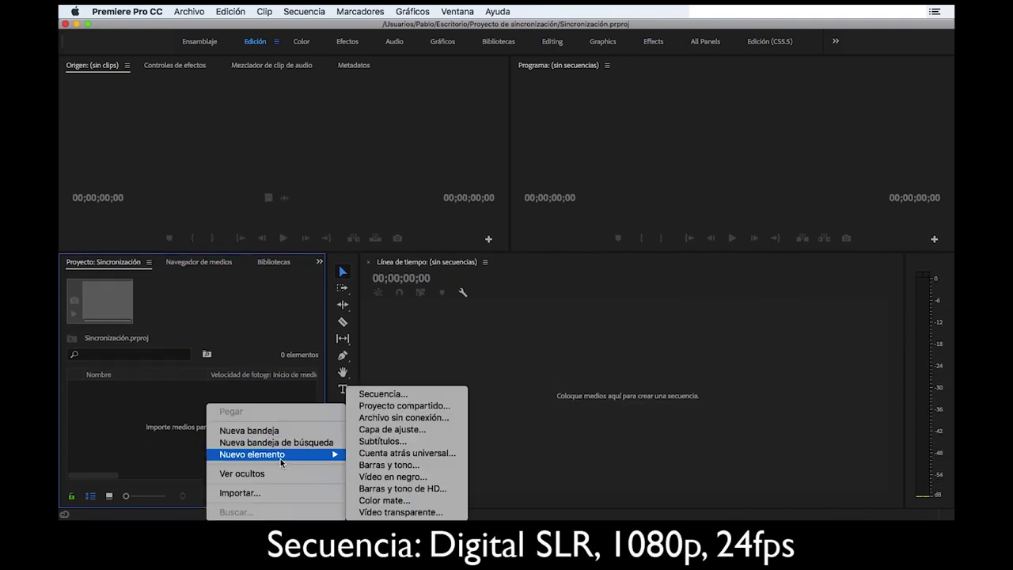
{"action": "left_click", "coordinate": [380, 393]}
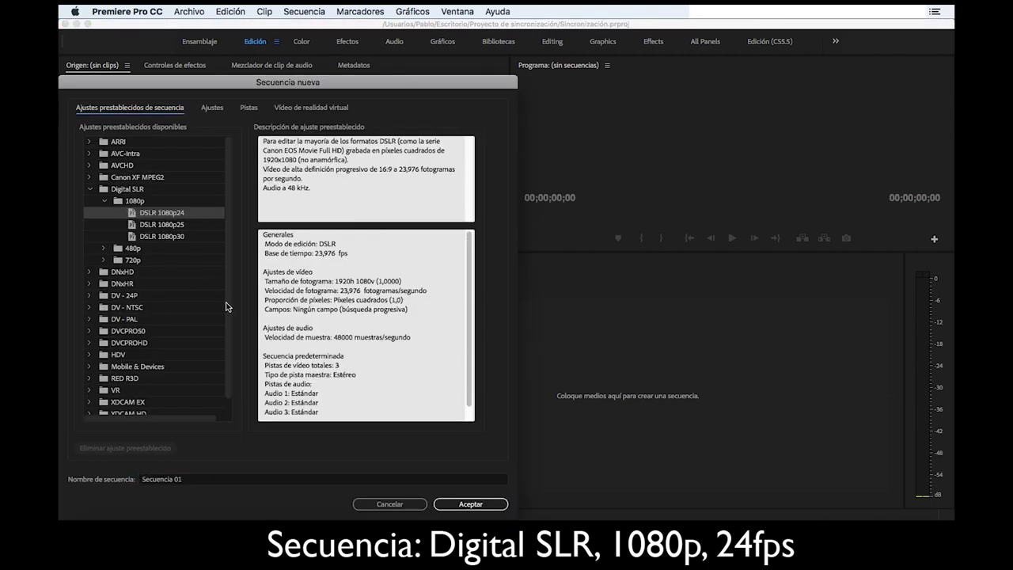
{"action": "left_click", "coordinate": [194, 479]}
{"action": "triple_click", "coordinate": [195, 479]}
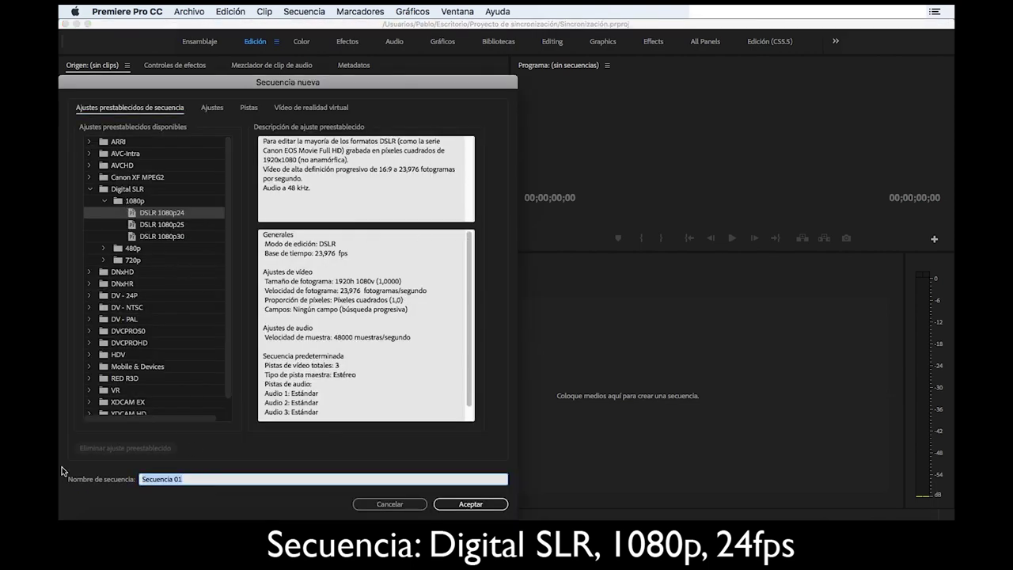
{"action": "type", "text": "Sec Sincronización"}
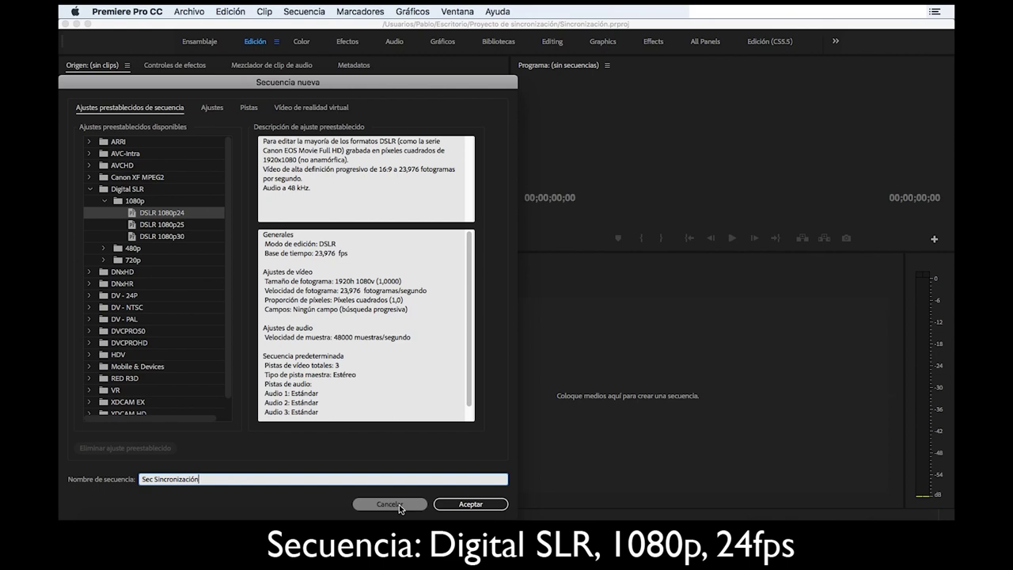
{"action": "left_click", "coordinate": [471, 504]}
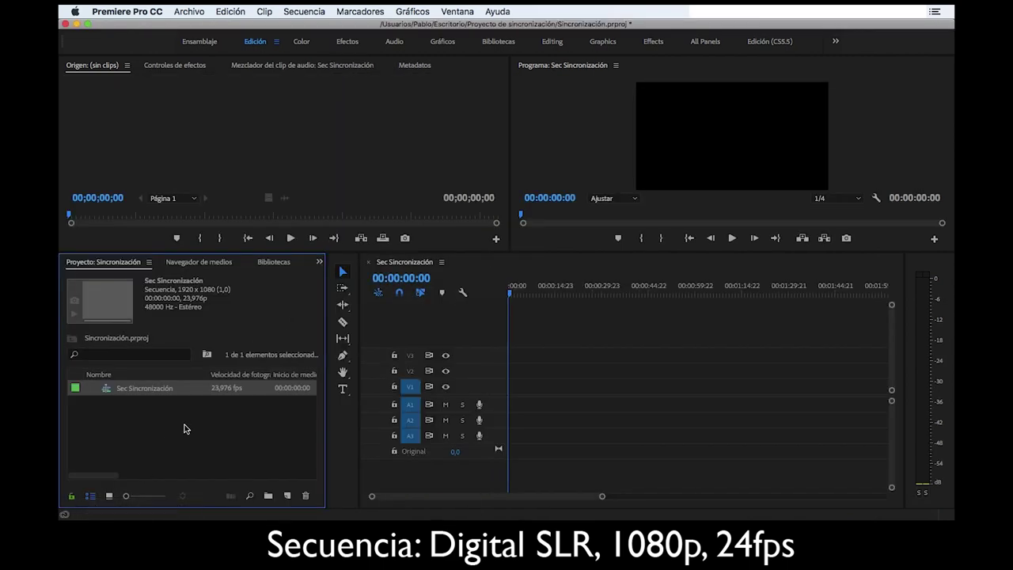
Step: Import the Multimedia folder and expand its bin to reveal AUDIOS and PLANOS
{"action": "right_click", "coordinate": [183, 429]}
{"action": "left_click", "coordinate": [224, 494]}
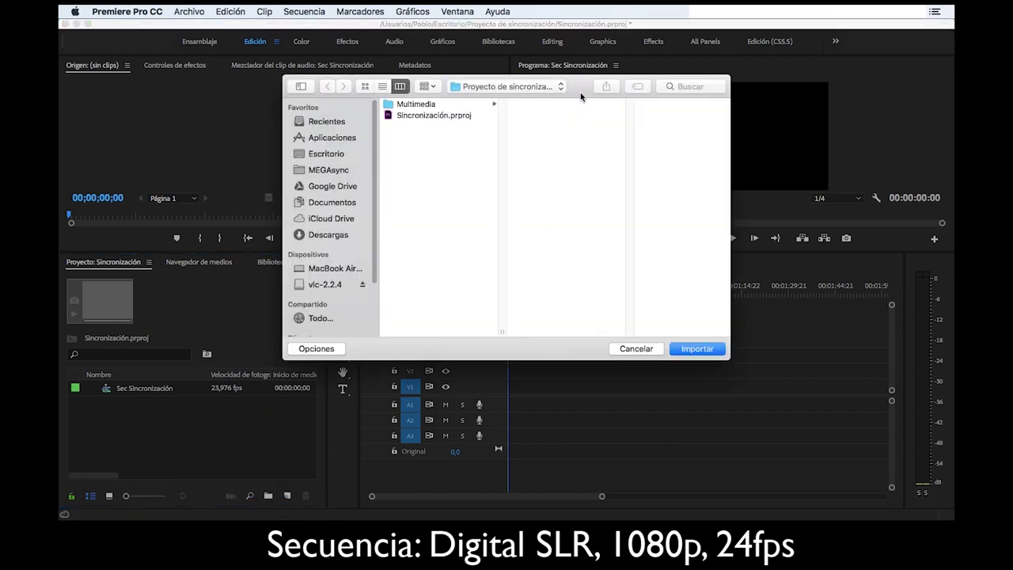
{"action": "left_click_drag", "start_coordinate": [581, 91], "coordinate": [706, 92]}
{"action": "left_click", "coordinate": [524, 108]}
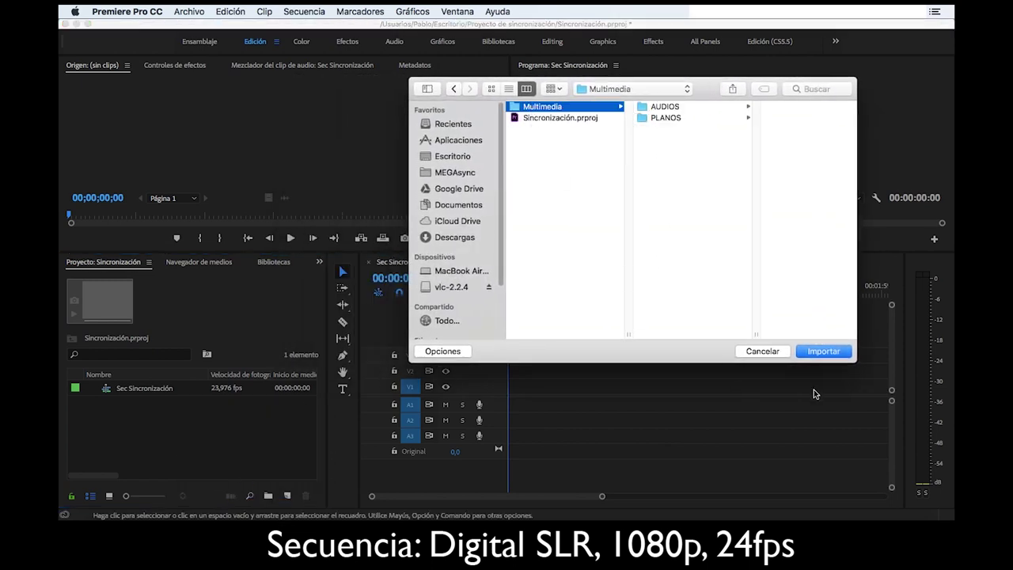
{"action": "left_click", "coordinate": [833, 351]}
{"action": "left_click", "coordinate": [835, 353]}
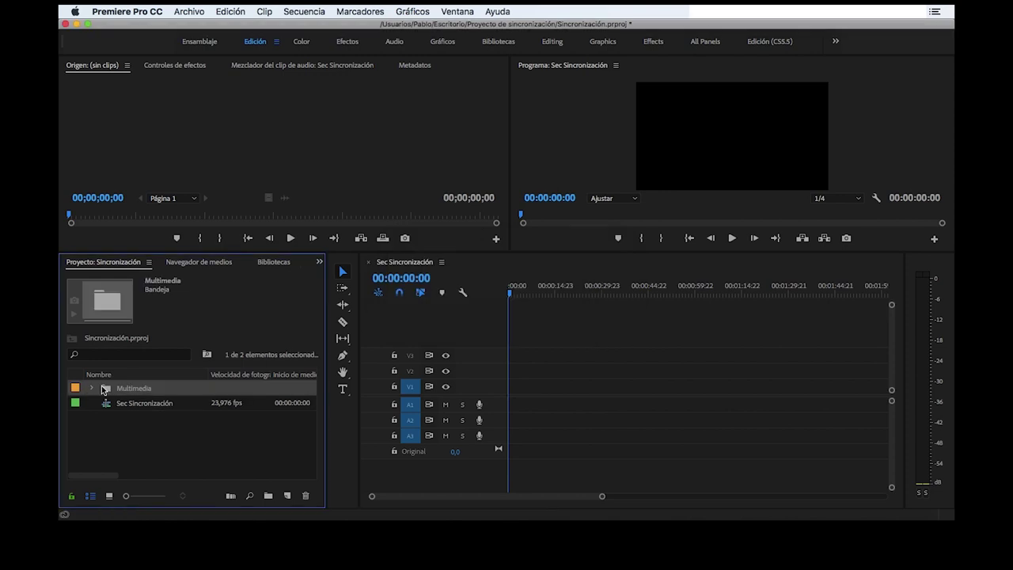
{"action": "left_click", "coordinate": [91, 388]}
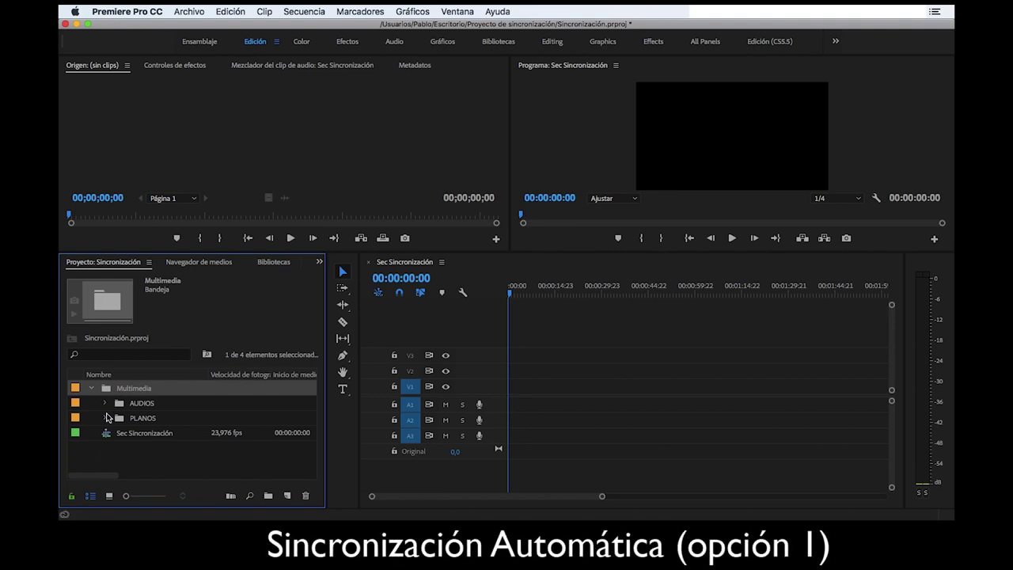
Step: Expand the AUDIOS bin, enlarge the project panel, and select P42.wav
{"action": "left_click", "coordinate": [105, 403]}
{"action": "scroll", "coordinate": [139, 422], "scroll_direction": "down", "scroll_amount": 1}
{"action": "scroll", "coordinate": [138, 422], "scroll_direction": "up", "scroll_amount": 1}
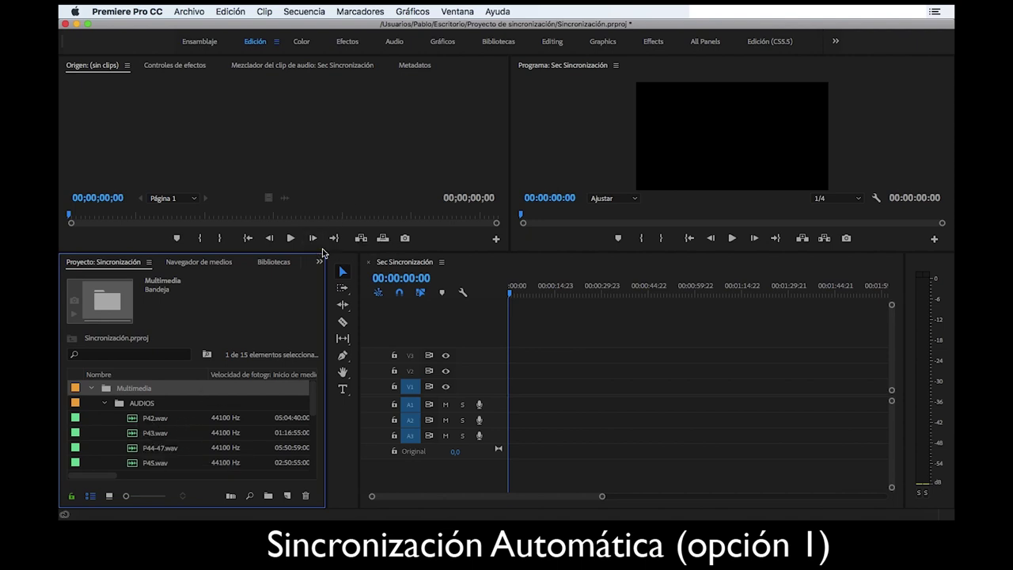
{"action": "left_click_drag", "start_coordinate": [324, 252], "coordinate": [324, 139]}
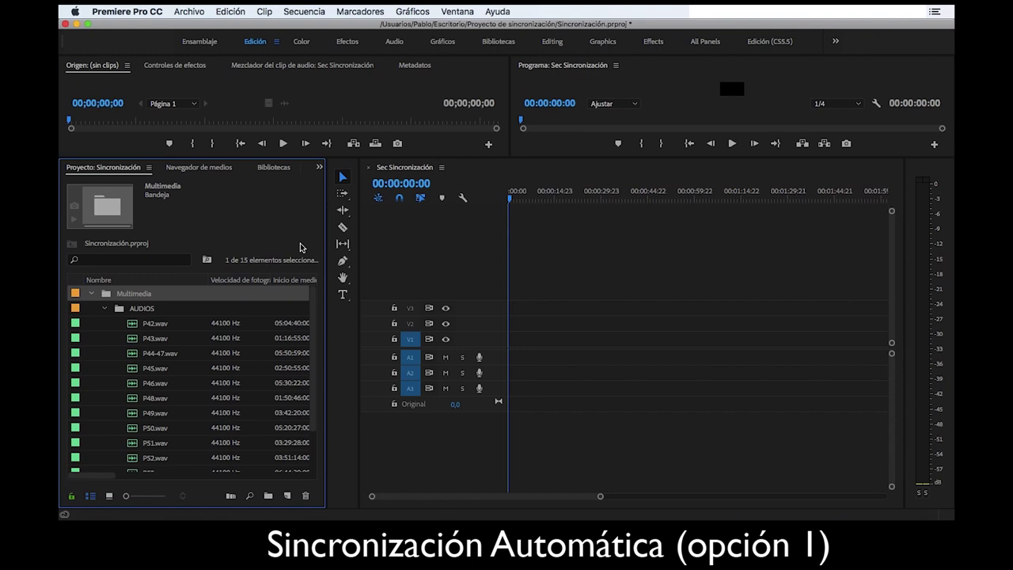
{"action": "left_click", "coordinate": [159, 331]}
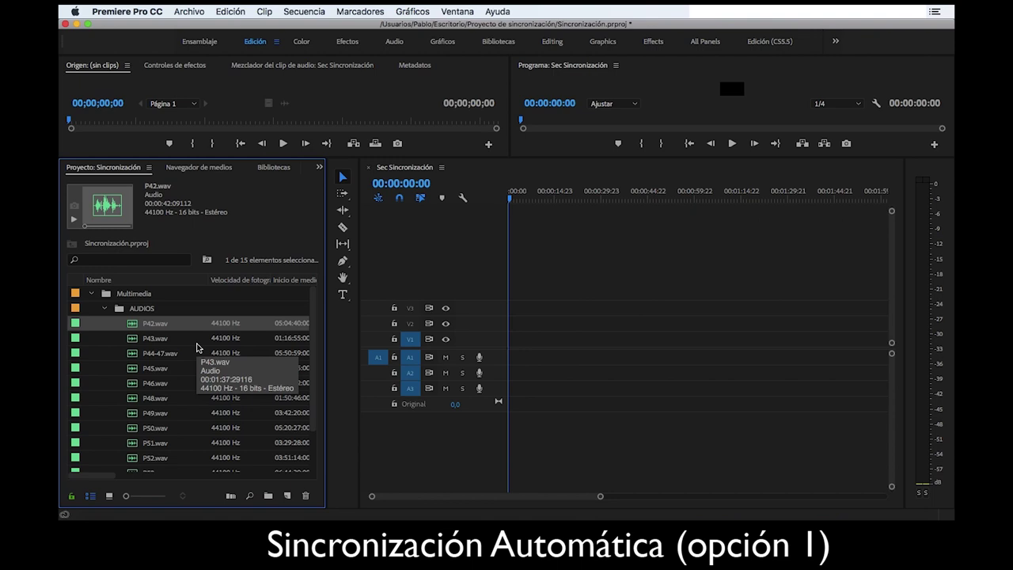
Step: Expand the PLANOS bin and add P42.MOV to the selection alongside P42.wav
{"action": "scroll", "coordinate": [174, 435], "scroll_direction": "down", "scroll_amount": 3}
{"action": "left_click", "coordinate": [105, 444]}
{"action": "scroll", "coordinate": [181, 435], "scroll_direction": "down", "scroll_amount": 3}
{"action": "scroll", "coordinate": [180, 436], "scroll_direction": "up", "scroll_amount": 6}
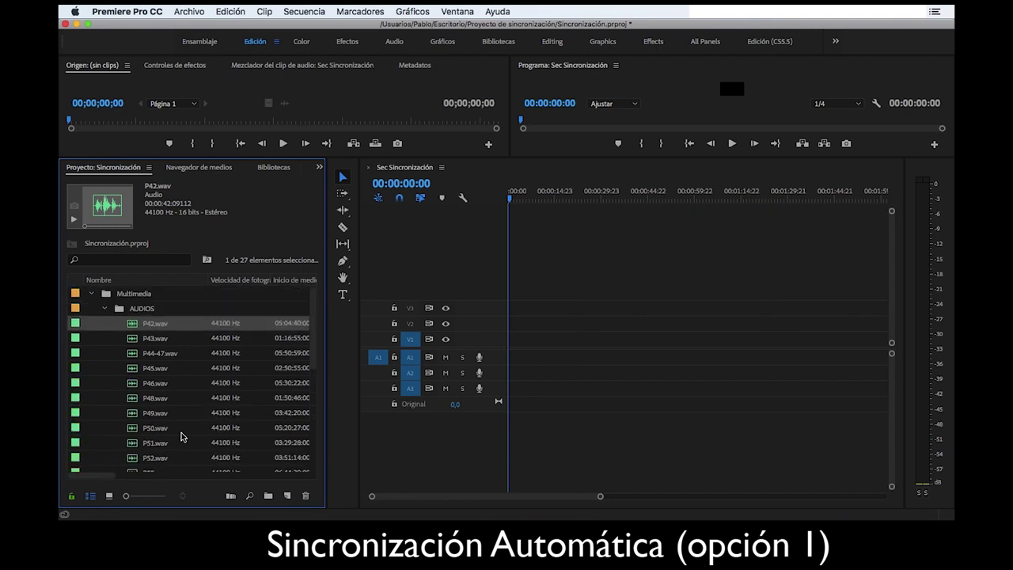
{"action": "scroll", "coordinate": [181, 437], "scroll_direction": "down", "scroll_amount": 1}
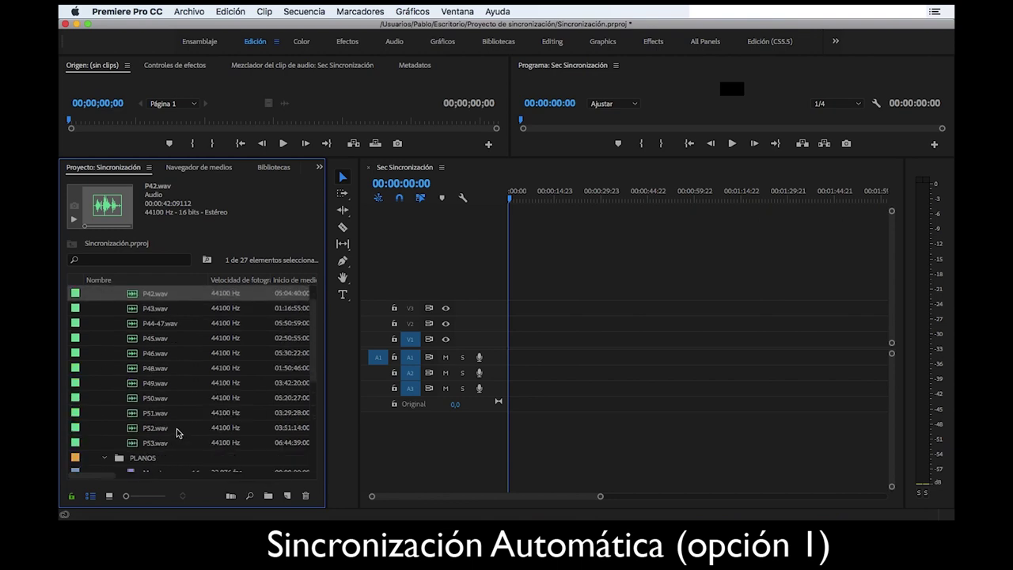
{"action": "scroll", "coordinate": [181, 436], "scroll_direction": "down", "scroll_amount": 2}
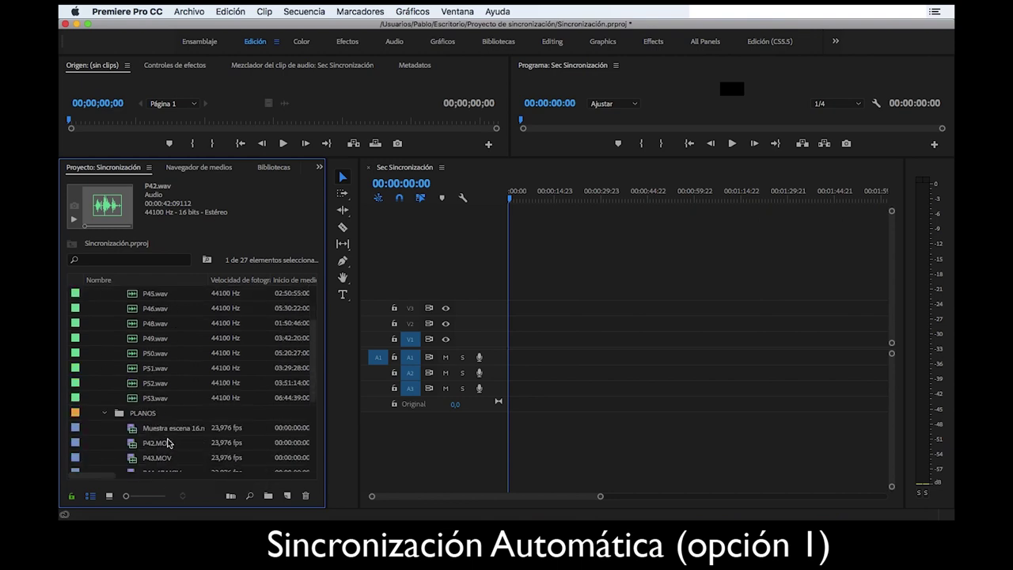
{"action": "left_click", "coordinate": [160, 446], "text": "super"}
{"action": "scroll", "coordinate": [190, 415], "scroll_direction": "up", "scroll_amount": 3}
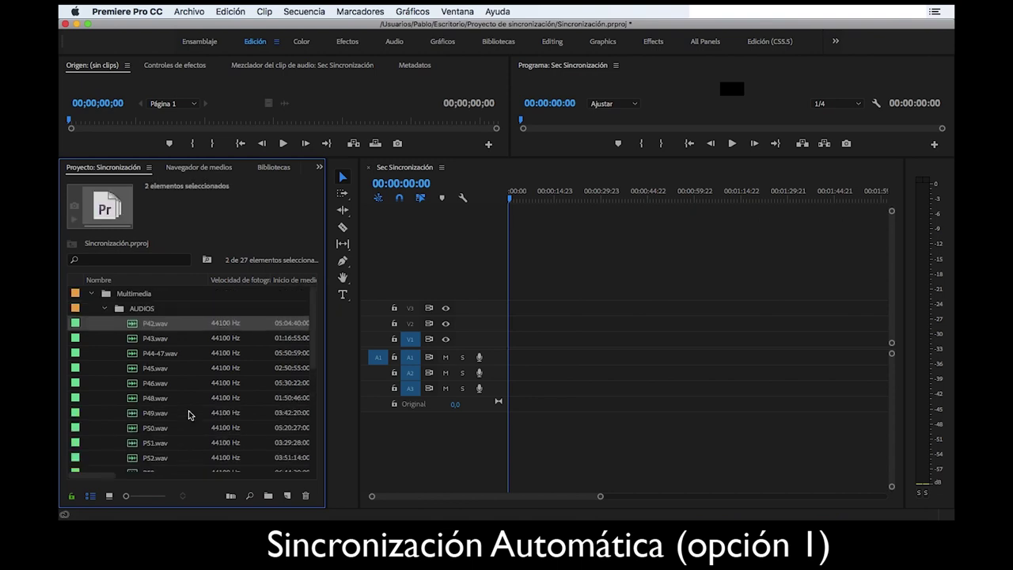
{"action": "scroll", "coordinate": [190, 415], "scroll_direction": "down", "scroll_amount": 3}
{"action": "scroll", "coordinate": [190, 414], "scroll_direction": "up", "scroll_amount": 2}
{"action": "scroll", "coordinate": [190, 416], "scroll_direction": "up", "scroll_amount": 1}
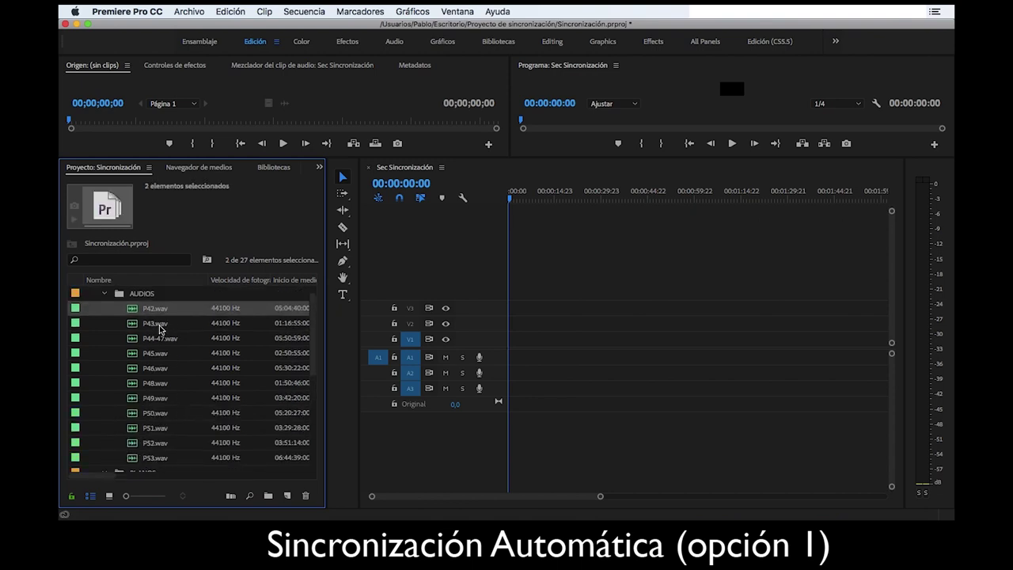
{"action": "right_click", "coordinate": [155, 314]}
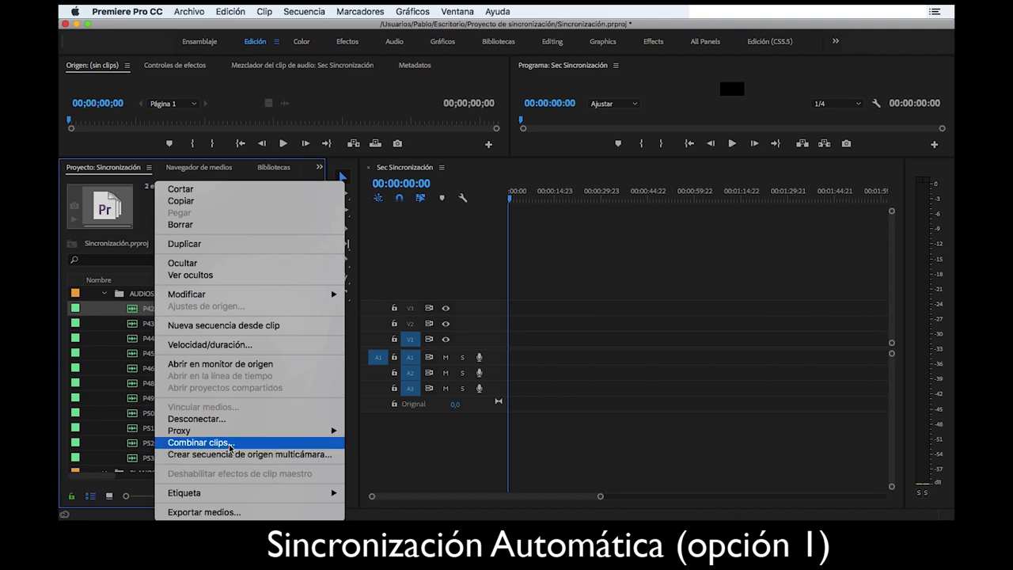
Step: Combine the P42 clips with Audio as sync point into 'P42.MOV - Combinado'
{"action": "left_click", "coordinate": [230, 448]}
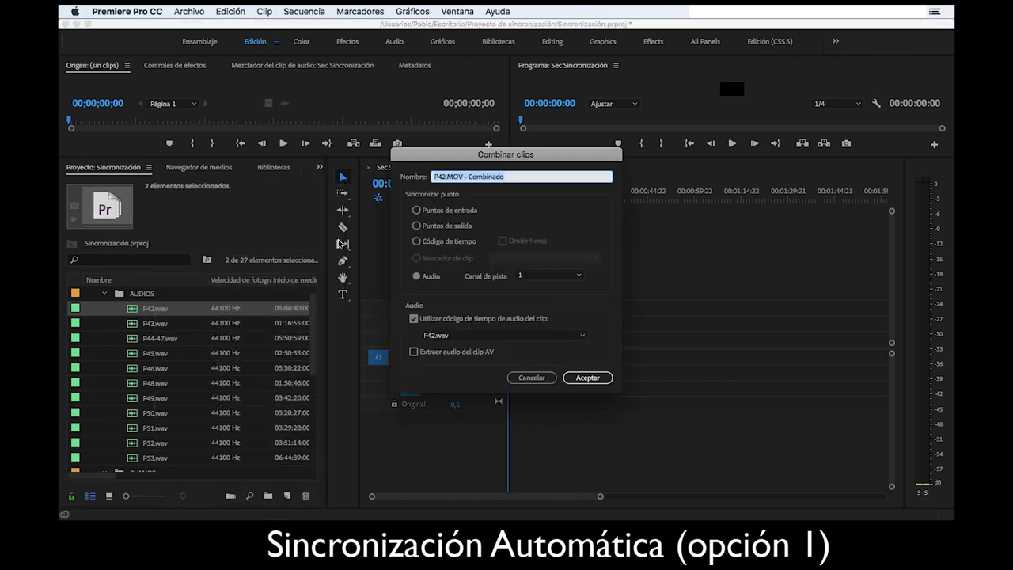
{"action": "left_click_drag", "start_coordinate": [503, 147], "coordinate": [440, 97]}
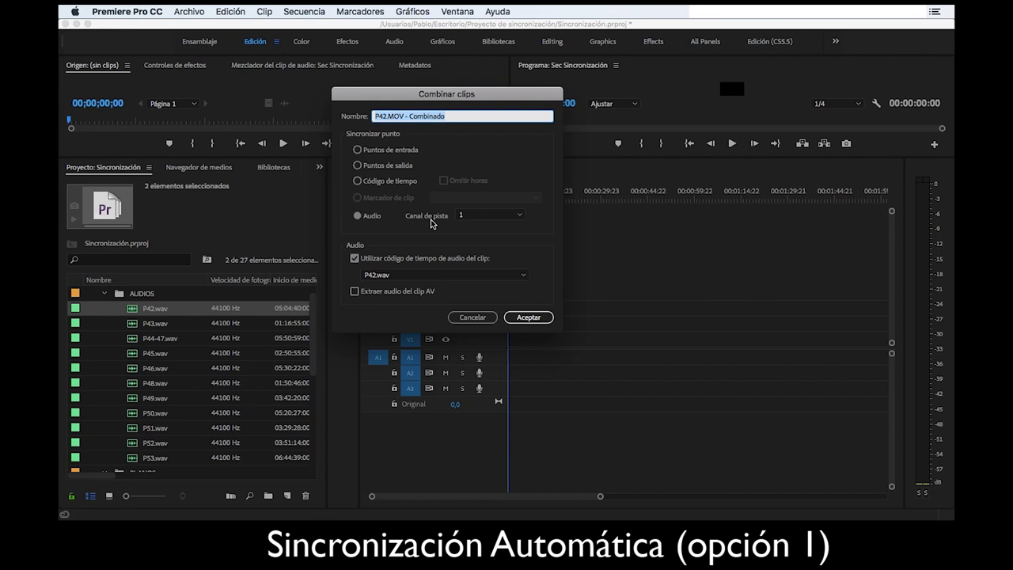
{"action": "left_click", "coordinate": [529, 317]}
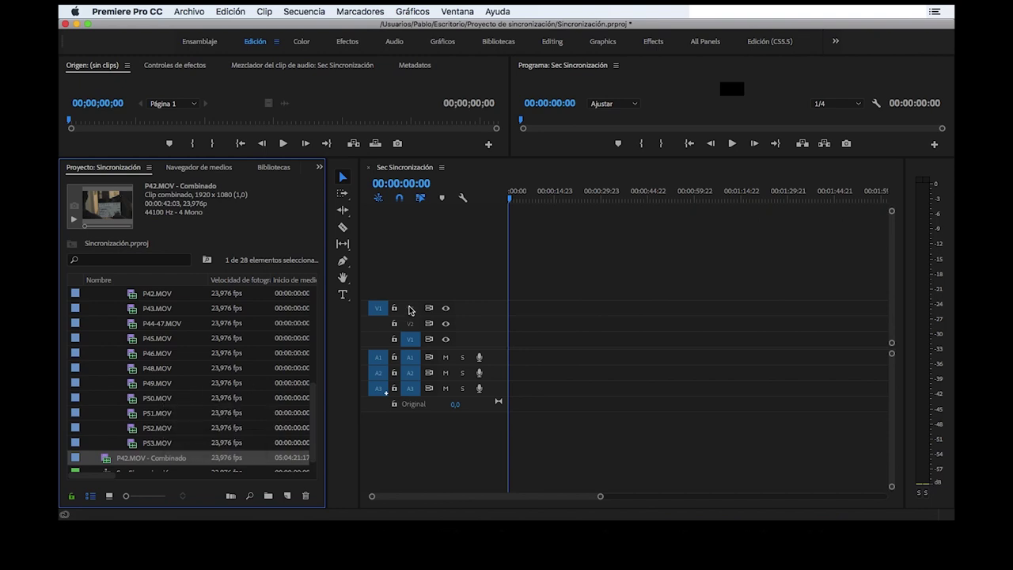
{"action": "left_click", "coordinate": [379, 340]}
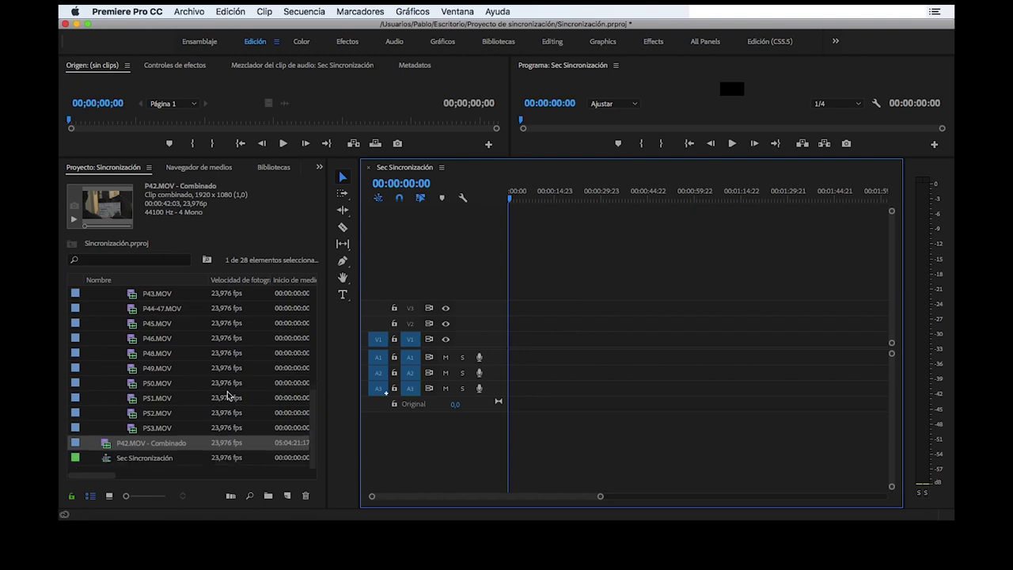
Step: Place P42.wav on track A2 and P42.MOV at the start of V1
{"action": "scroll", "coordinate": [228, 396], "scroll_direction": "up", "scroll_amount": 5}
{"action": "scroll", "coordinate": [228, 396], "scroll_direction": "up", "scroll_amount": 3}
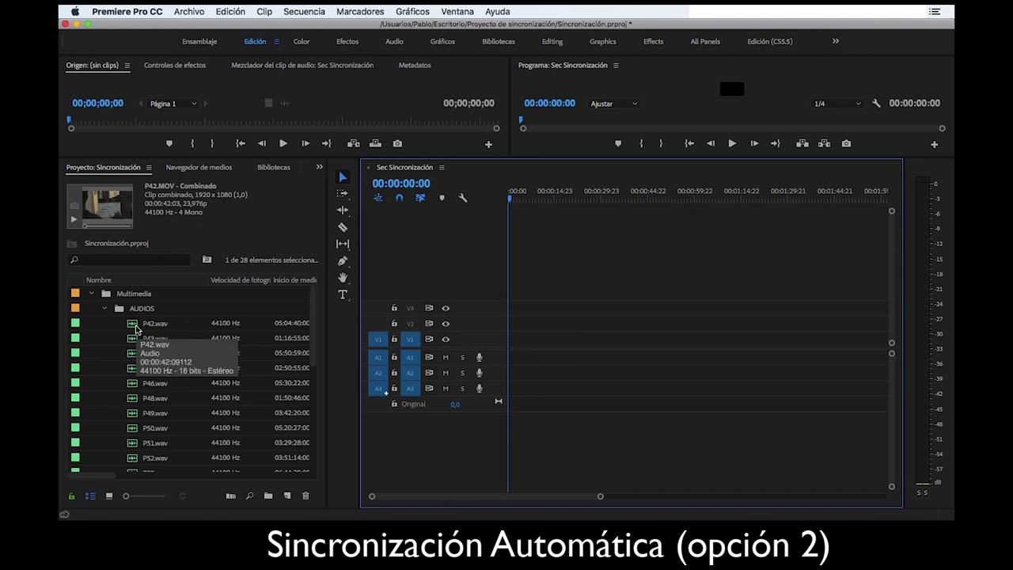
{"action": "left_click", "coordinate": [133, 329]}
{"action": "left_click_drag", "start_coordinate": [133, 327], "coordinate": [520, 380]}
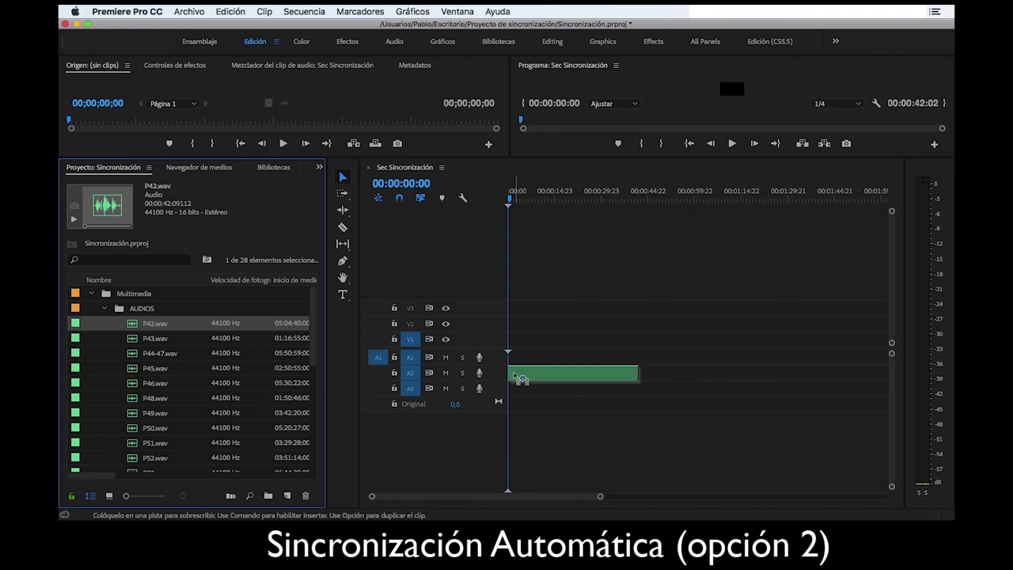
{"action": "left_click_drag", "start_coordinate": [520, 380], "coordinate": [516, 375]}
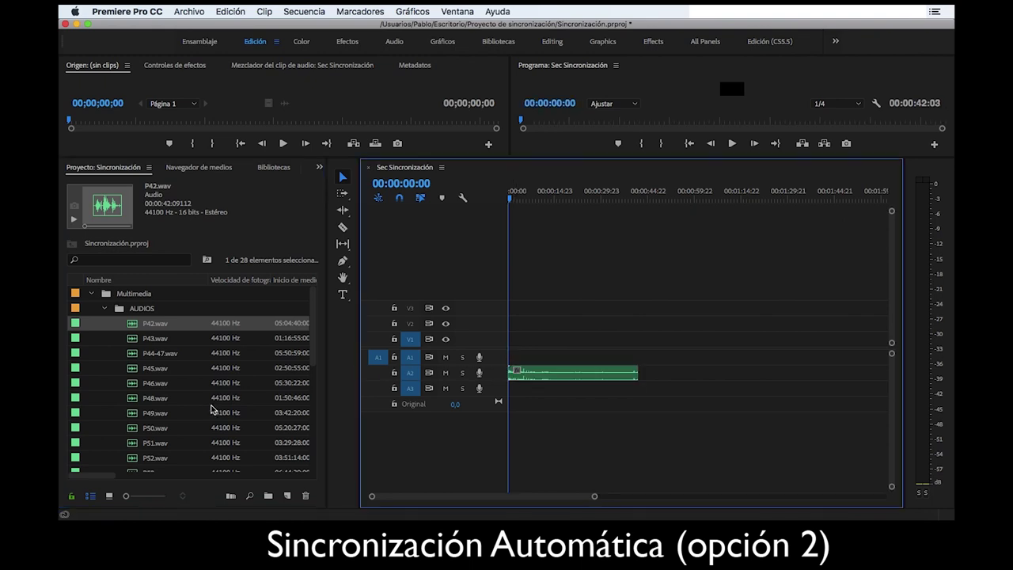
{"action": "scroll", "coordinate": [211, 408], "scroll_direction": "down", "scroll_amount": 5}
{"action": "scroll", "coordinate": [211, 409], "scroll_direction": "up", "scroll_amount": 3}
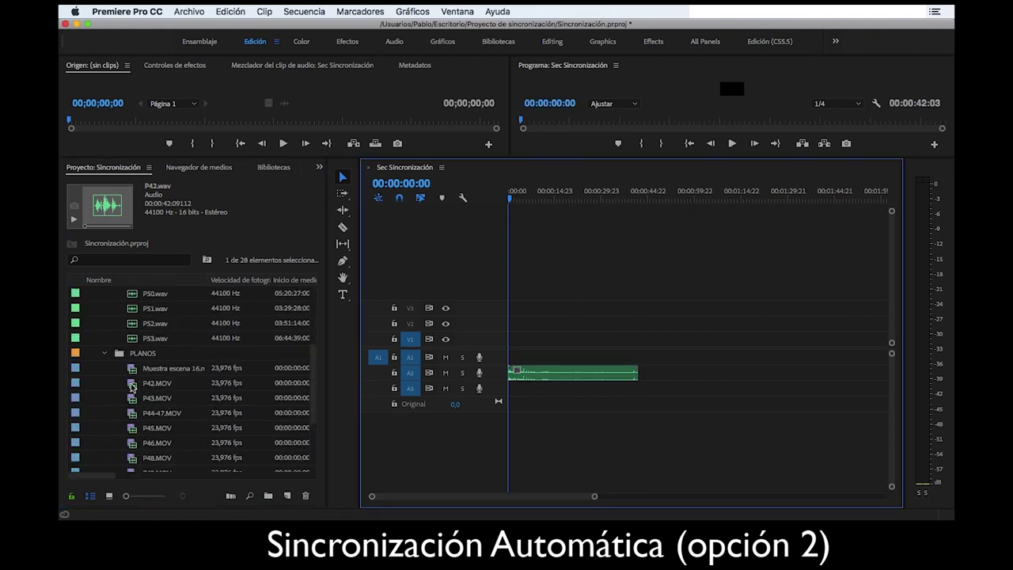
{"action": "left_click_drag", "start_coordinate": [135, 386], "coordinate": [513, 352]}
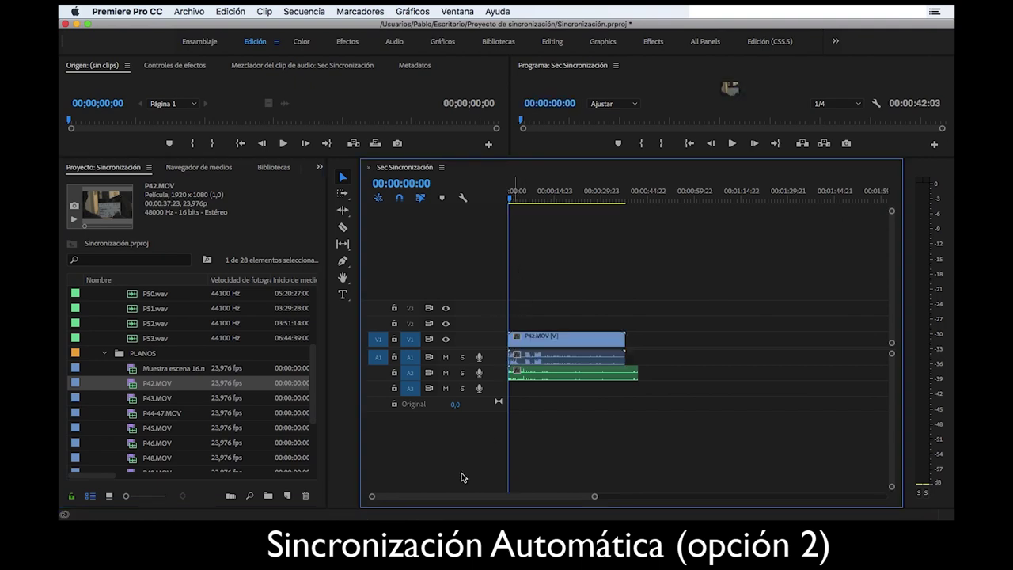
{"action": "left_click_drag", "start_coordinate": [597, 499], "coordinate": [485, 496]}
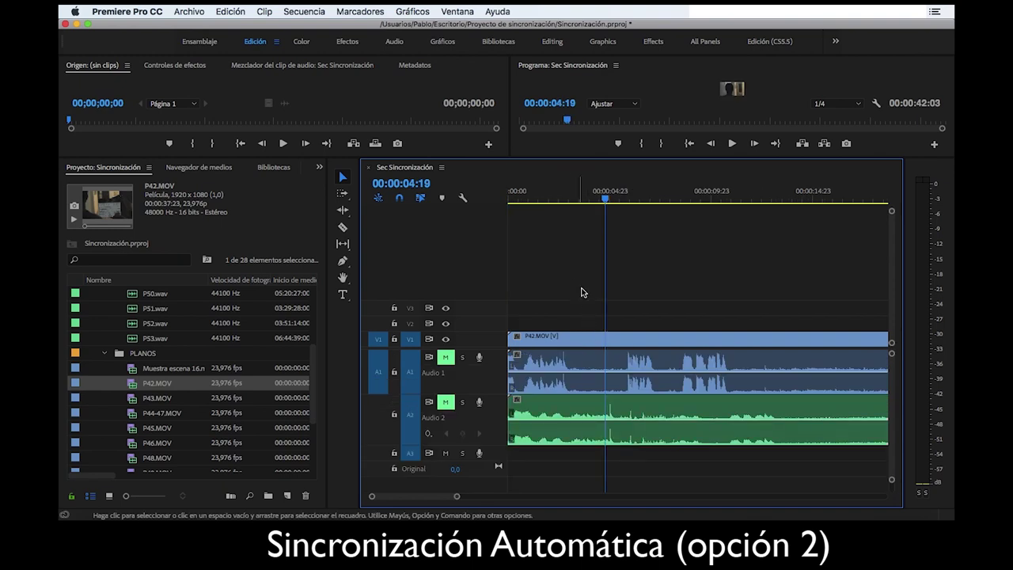
Step: Synchronise all sequence clips by Audio, then dismiss the no-match error
{"action": "left_click_drag", "start_coordinate": [581, 293], "coordinate": [687, 411]}
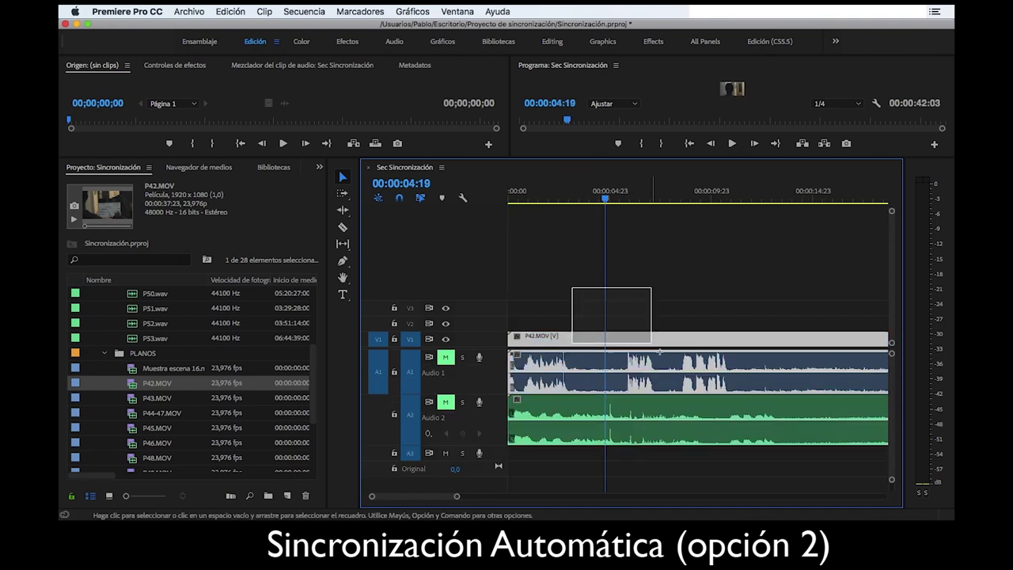
{"action": "right_click", "coordinate": [687, 411]}
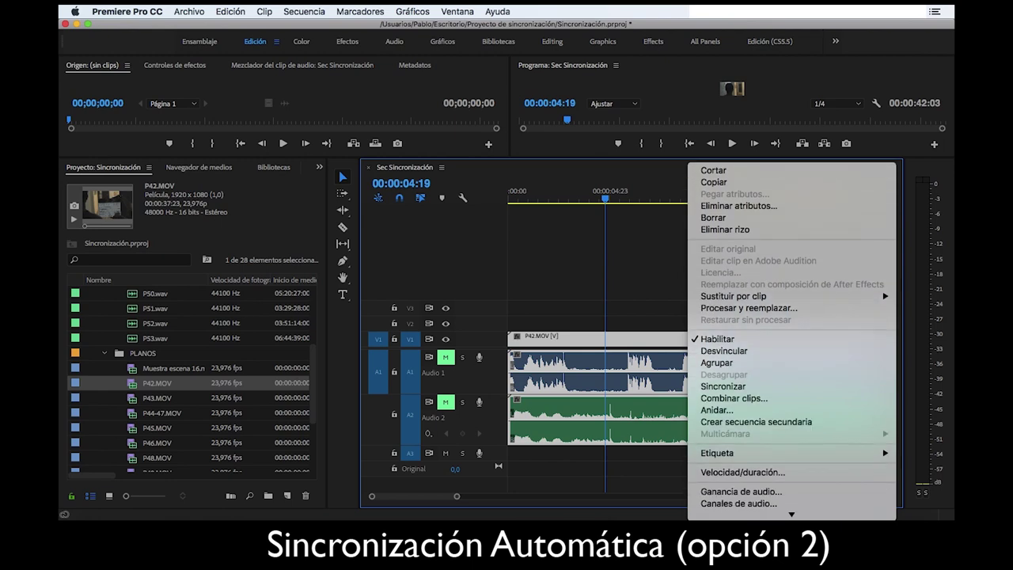
{"action": "scroll", "coordinate": [752, 396], "scroll_direction": "down", "scroll_amount": 5}
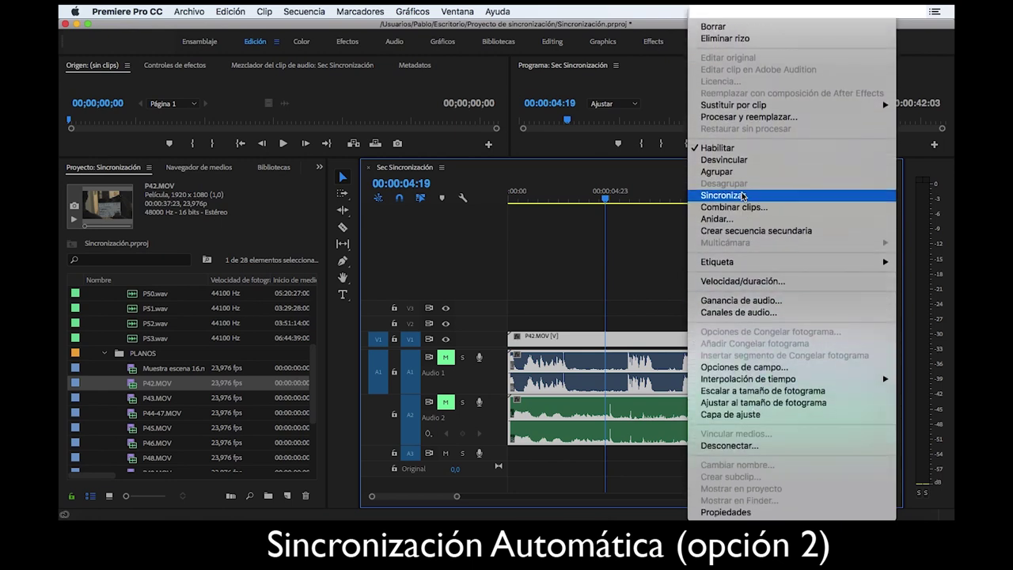
{"action": "left_click", "coordinate": [747, 198]}
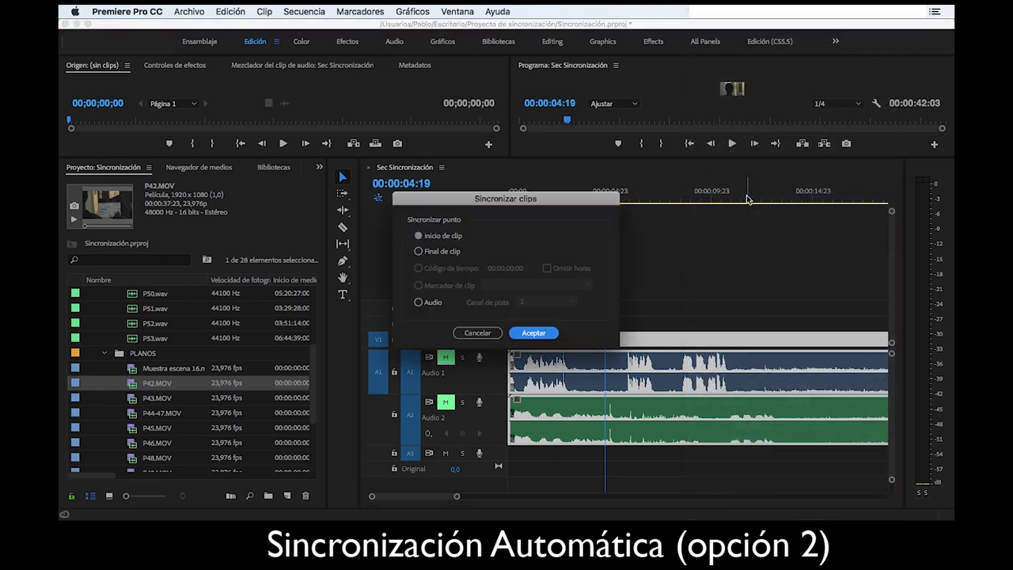
{"action": "left_click_drag", "start_coordinate": [557, 201], "coordinate": [562, 154]}
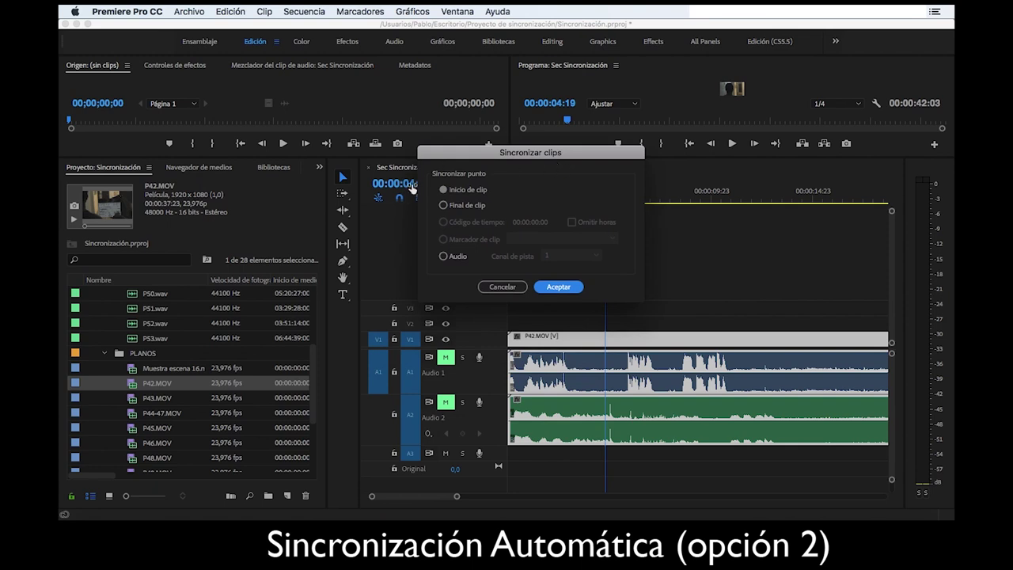
{"action": "left_click", "coordinate": [443, 257]}
{"action": "left_click", "coordinate": [558, 286]}
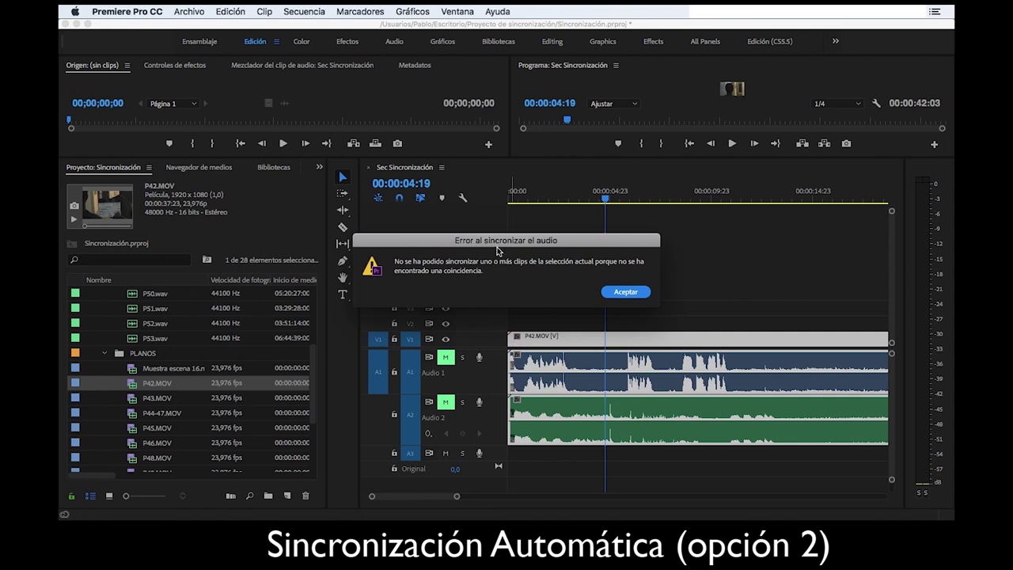
{"action": "left_click_drag", "start_coordinate": [499, 241], "coordinate": [500, 172]}
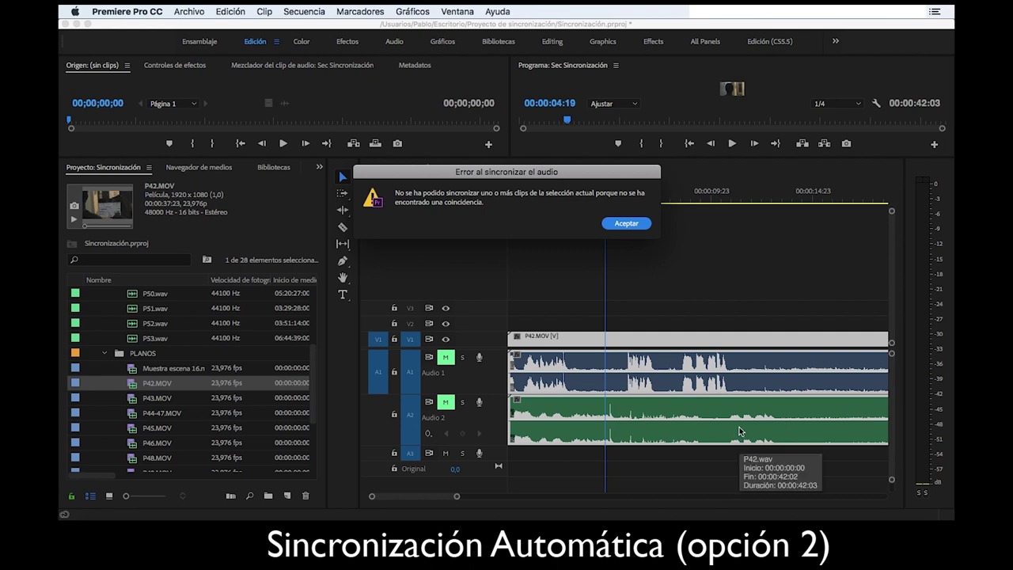
{"action": "left_click", "coordinate": [627, 224]}
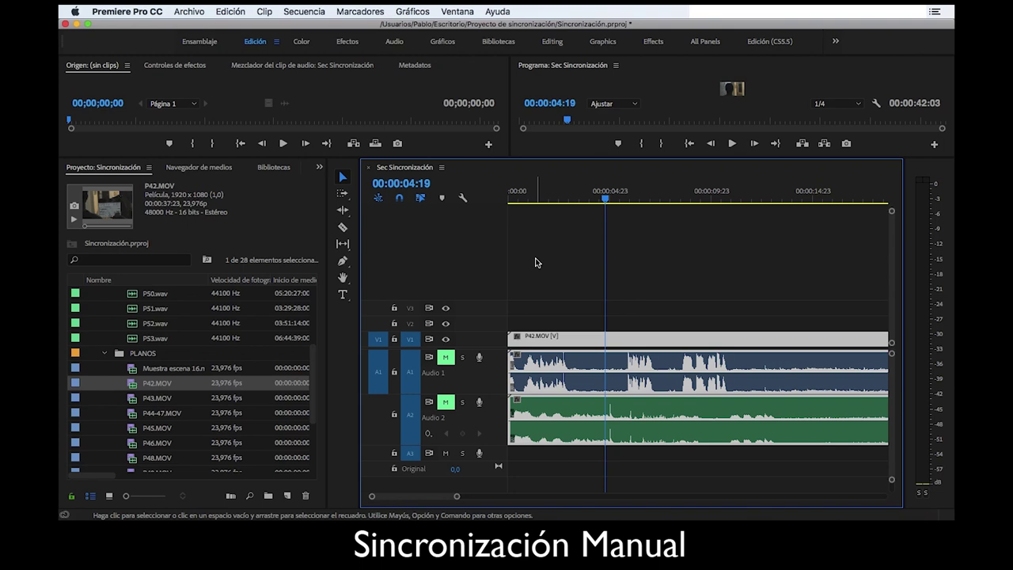
Step: Scrub for the clap and move the P42 clips to start near 00:00:04:23
{"action": "left_click", "coordinate": [585, 336]}
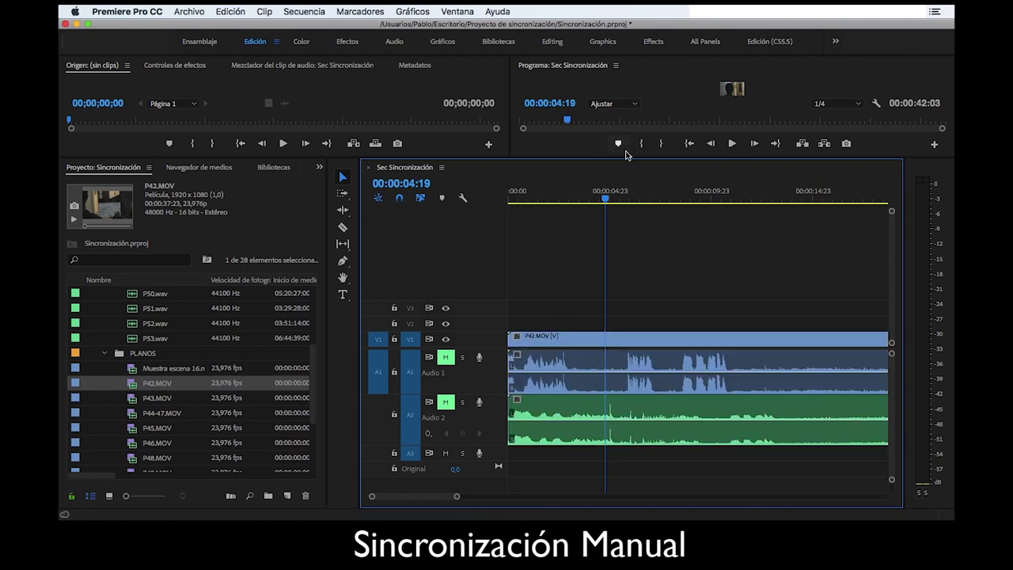
{"action": "left_click_drag", "start_coordinate": [613, 192], "coordinate": [616, 192]}
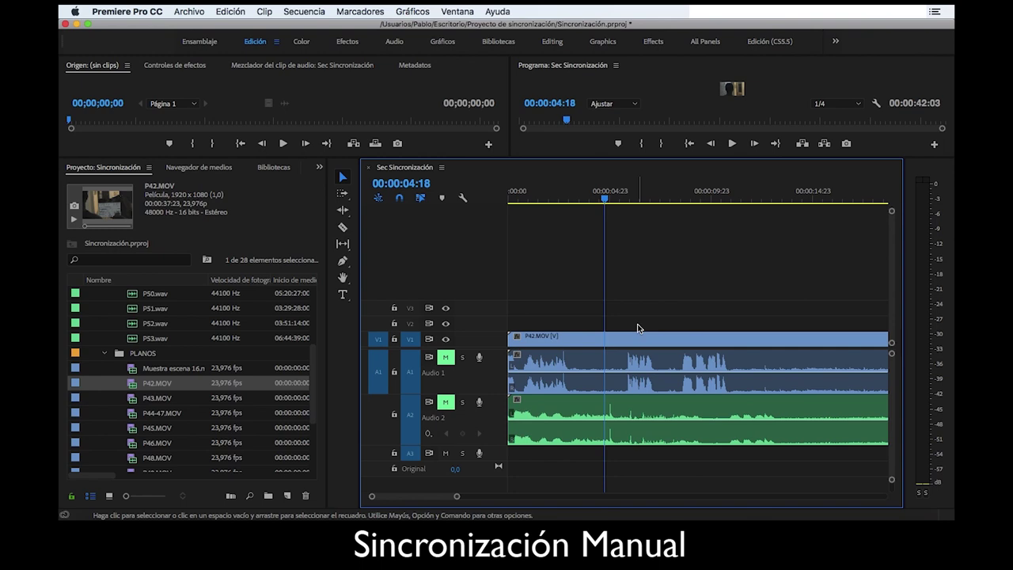
{"action": "left_click", "coordinate": [585, 199]}
{"action": "left_click_drag", "start_coordinate": [580, 205], "coordinate": [563, 201]}
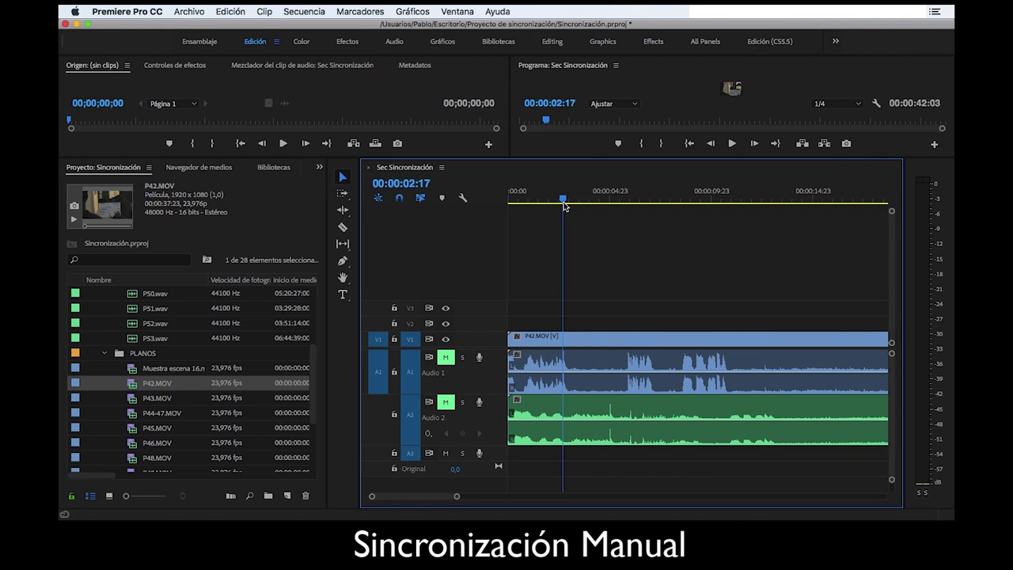
{"action": "left_click_drag", "start_coordinate": [599, 342], "coordinate": [701, 342]}
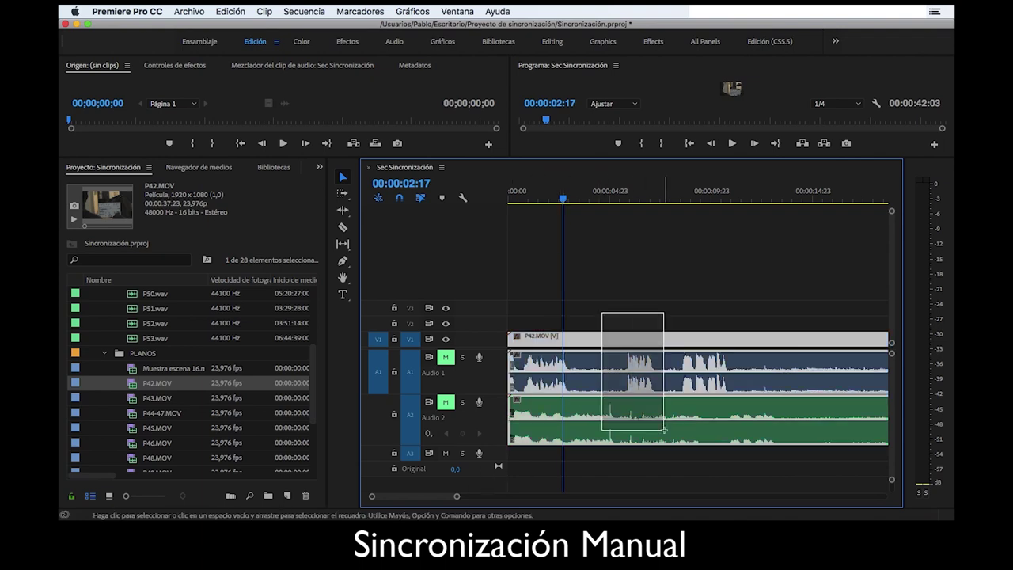
{"action": "left_click_drag", "start_coordinate": [670, 196], "coordinate": [666, 197]}
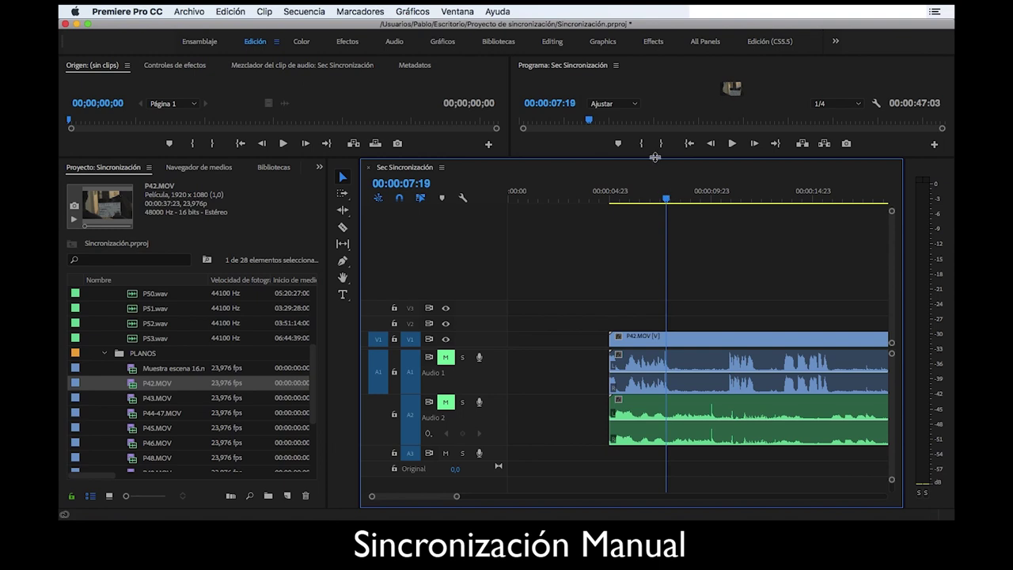
{"action": "left_click_drag", "start_coordinate": [654, 159], "coordinate": [656, 325]}
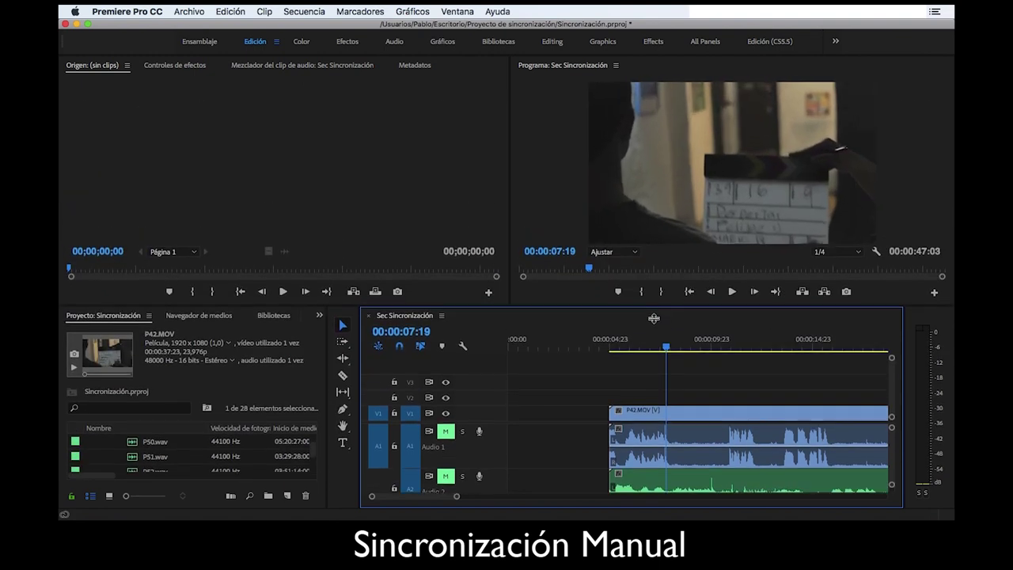
Step: Find the clapper closing frame and slide P42.wav earlier toward the clap peak
{"action": "left_click_drag", "start_coordinate": [668, 371], "coordinate": [663, 362]}
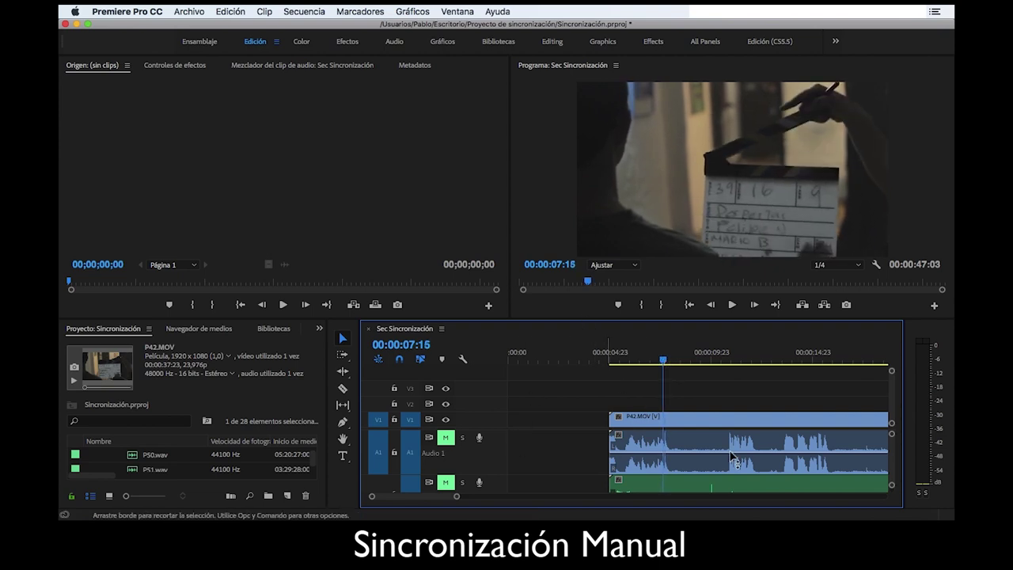
{"action": "left_click_drag", "start_coordinate": [890, 441], "coordinate": [892, 451]}
{"action": "scroll", "coordinate": [893, 451], "scroll_direction": "down", "scroll_amount": 2}
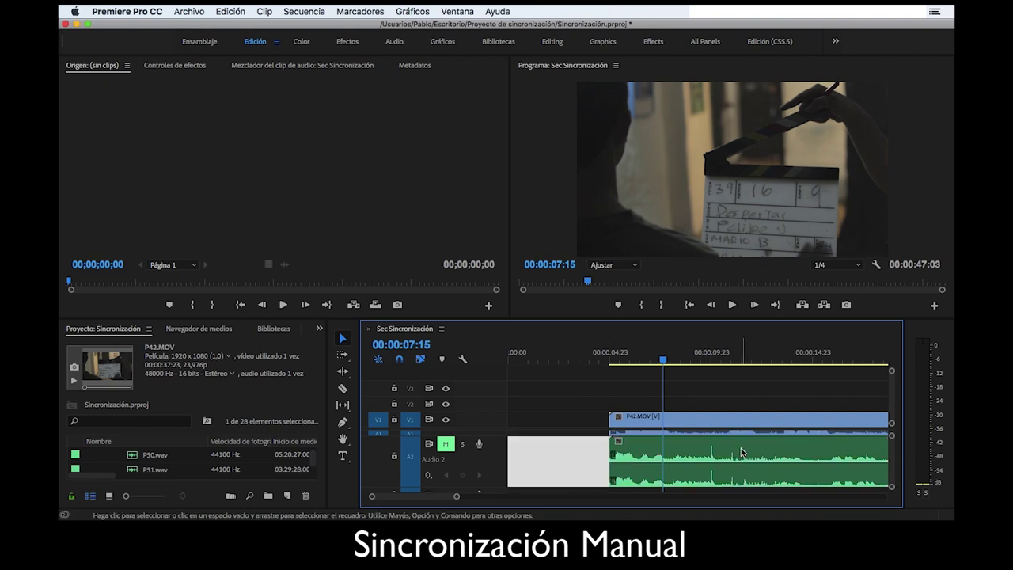
{"action": "left_click_drag", "start_coordinate": [775, 455], "coordinate": [724, 453]}
{"action": "scroll", "coordinate": [894, 458], "scroll_direction": "up", "scroll_amount": 2}
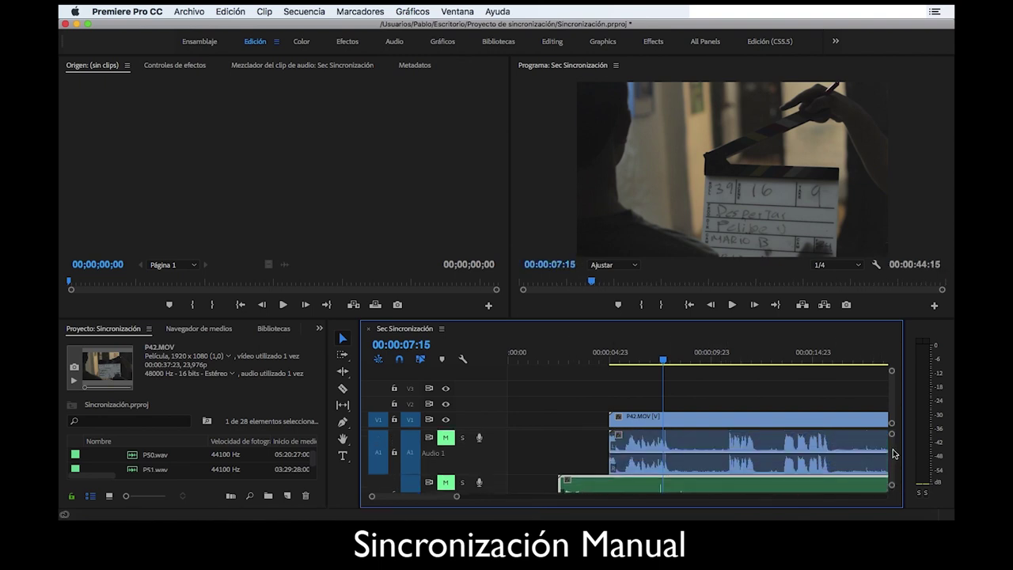
Step: Give the timeline more room and make the Audio 1 and Audio 2 tracks taller
{"action": "left_click_drag", "start_coordinate": [554, 306], "coordinate": [554, 215]}
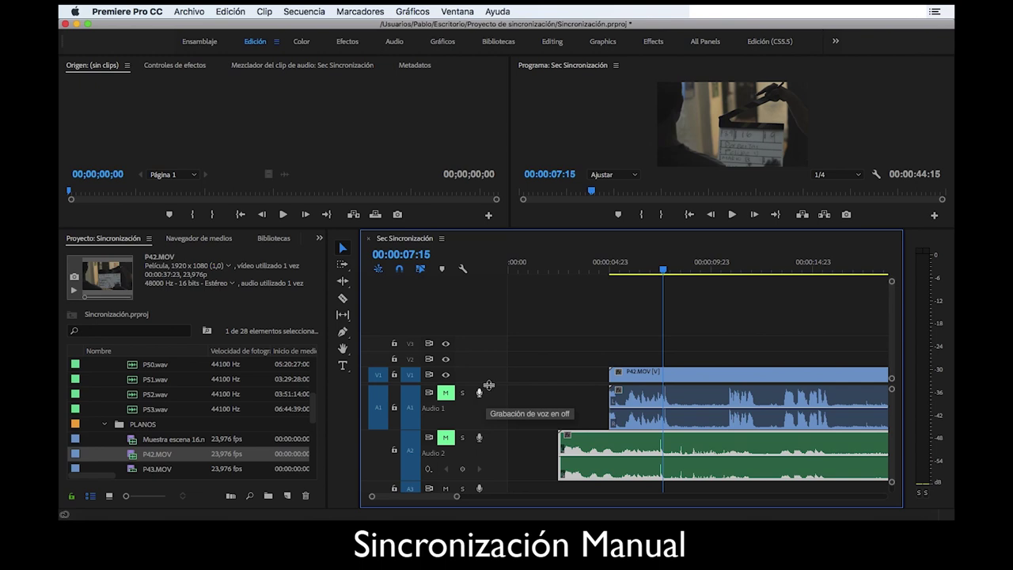
{"action": "scroll", "coordinate": [490, 372], "scroll_direction": "down", "scroll_amount": 3}
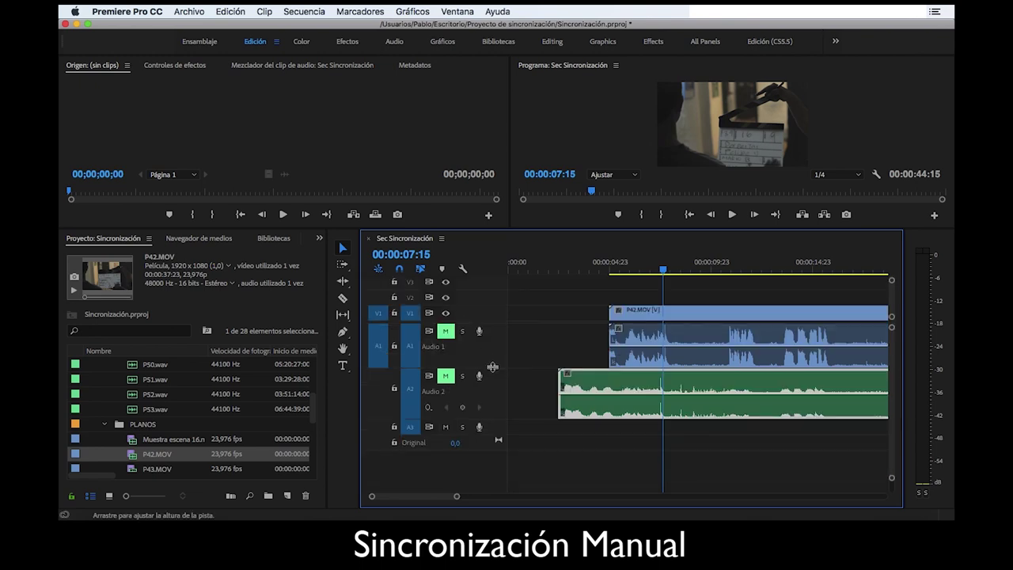
{"action": "left_click_drag", "start_coordinate": [492, 366], "coordinate": [493, 394]}
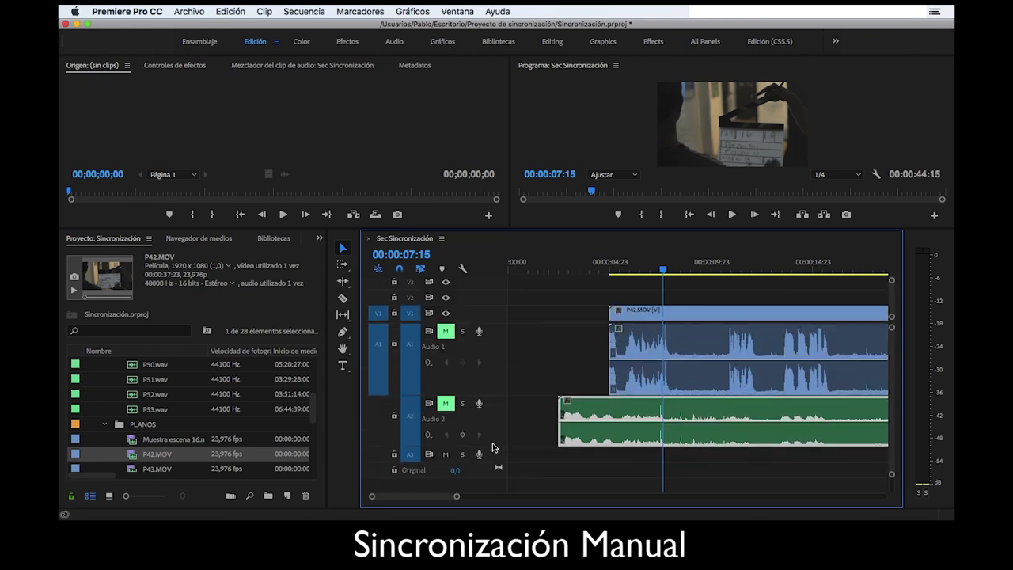
{"action": "left_click_drag", "start_coordinate": [494, 448], "coordinate": [494, 472]}
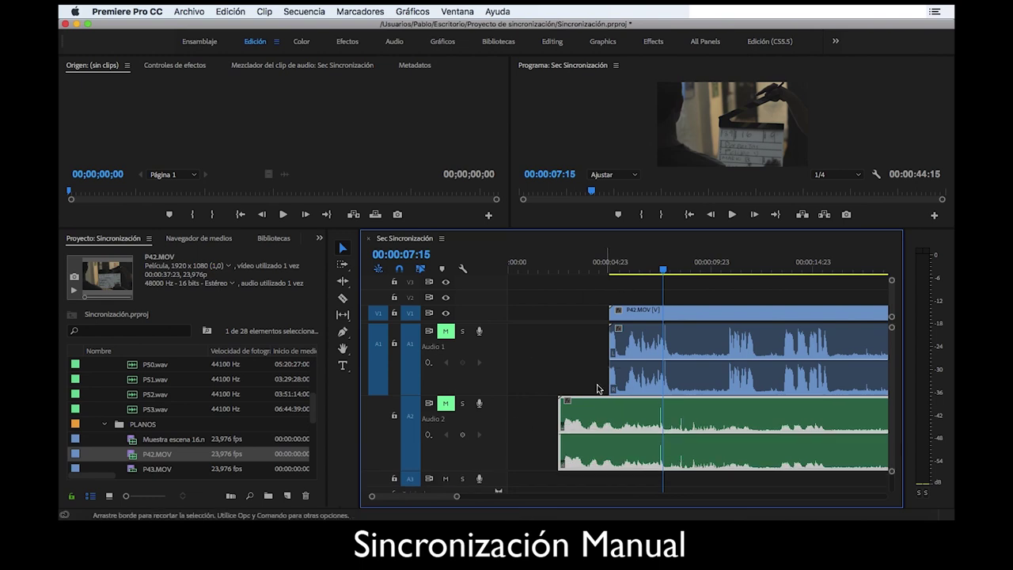
{"action": "scroll", "coordinate": [435, 498], "scroll_direction": "down", "scroll_amount": 2}
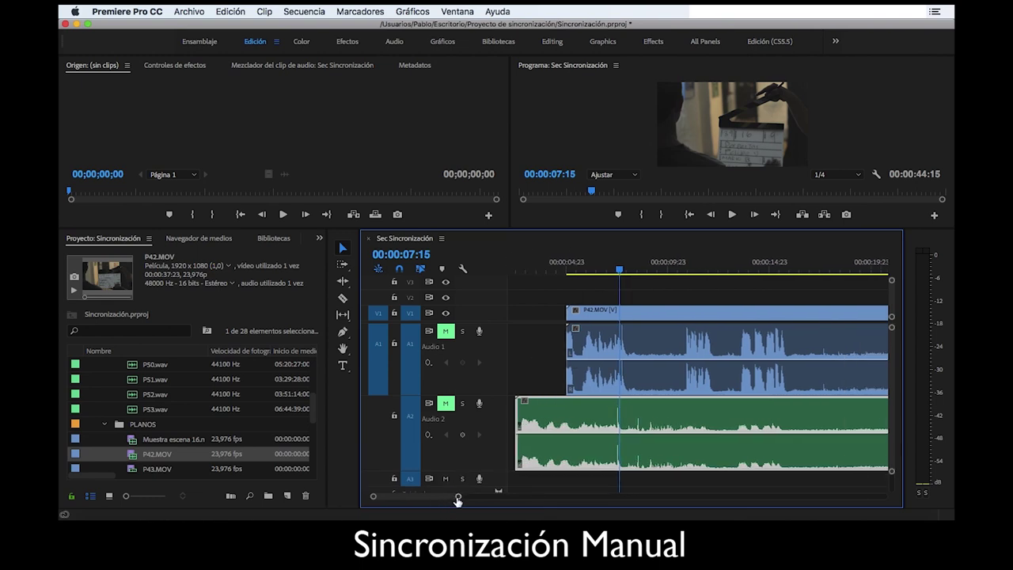
{"action": "left_click_drag", "start_coordinate": [458, 498], "coordinate": [407, 496]}
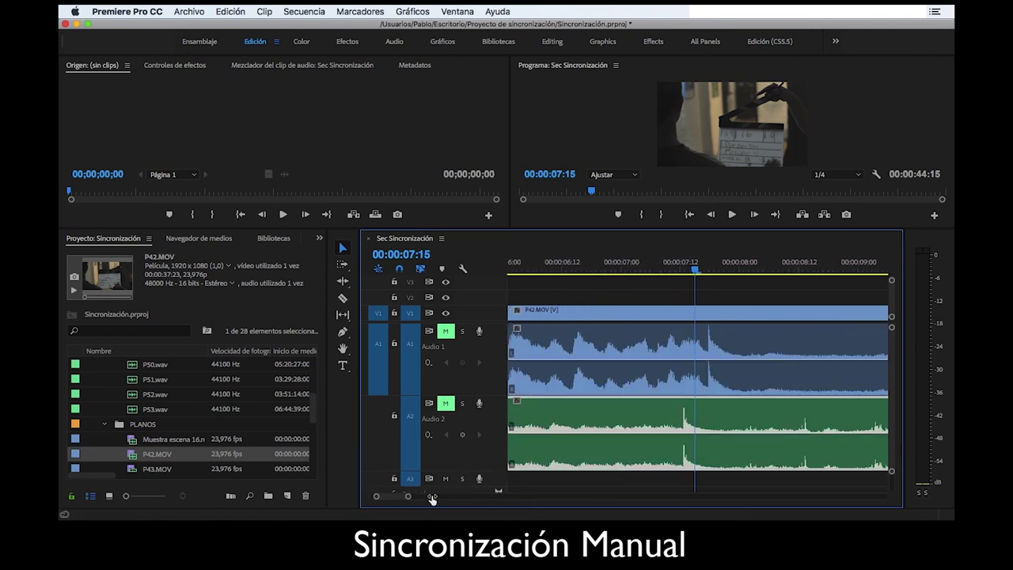
Step: Nudge P42.MOV and the A2 WAV so both clap peaks meet at 00:00:07:12
{"action": "left_click", "coordinate": [733, 345]}
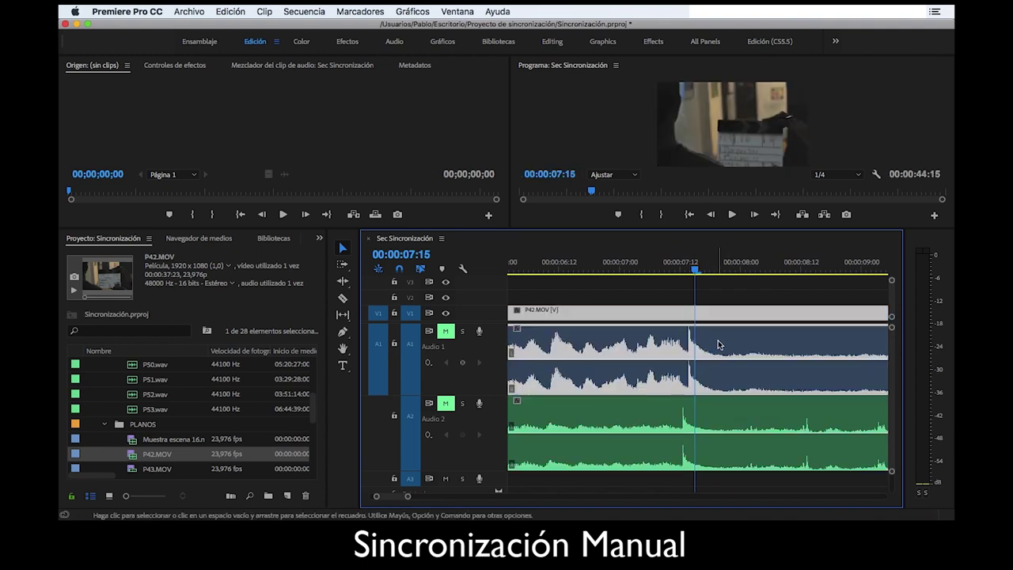
{"action": "left_click_drag", "start_coordinate": [719, 345], "coordinate": [708, 345]}
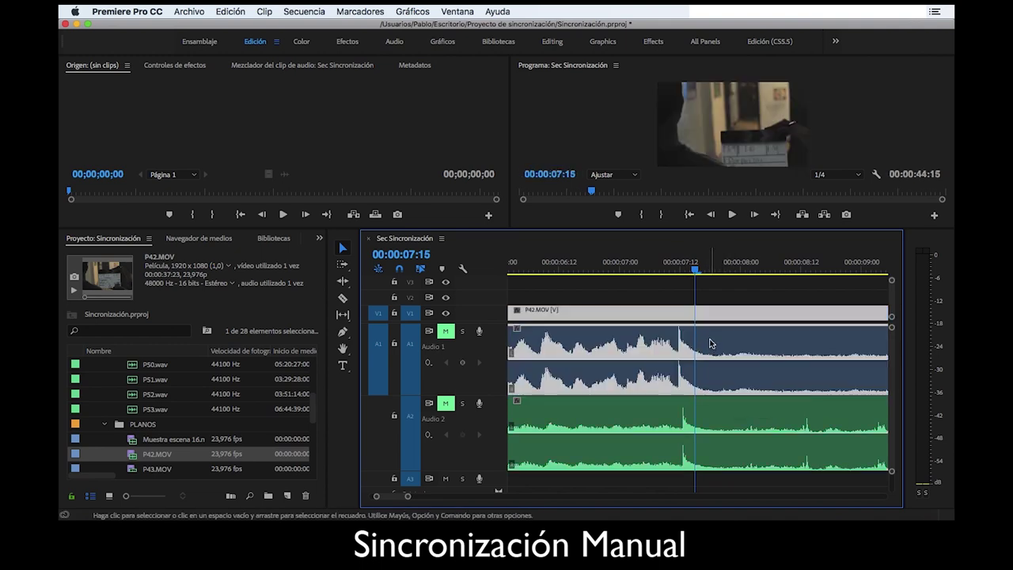
{"action": "left_click_drag", "start_coordinate": [695, 269], "coordinate": [680, 269]}
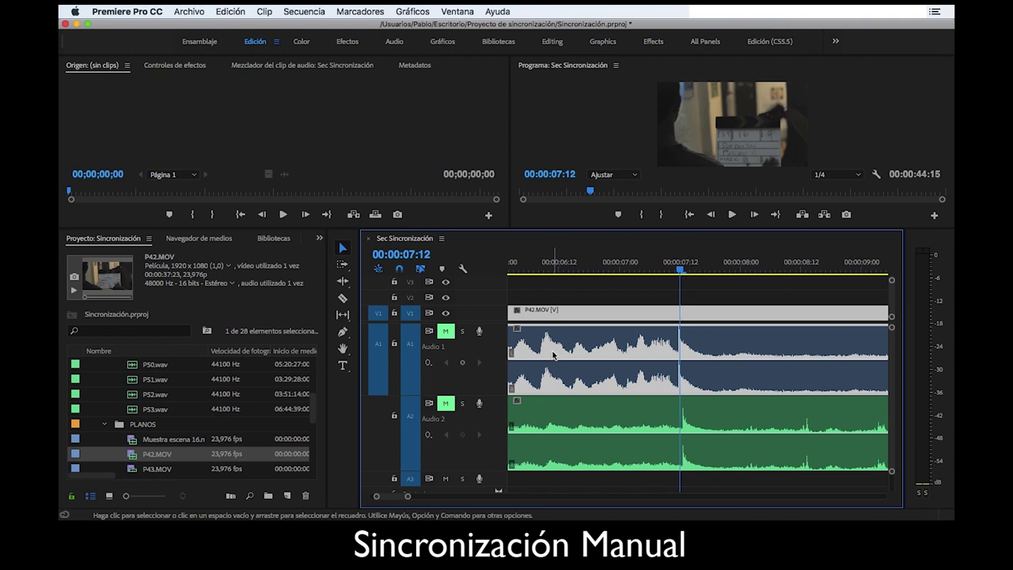
{"action": "left_click_drag", "start_coordinate": [408, 497], "coordinate": [394, 497]}
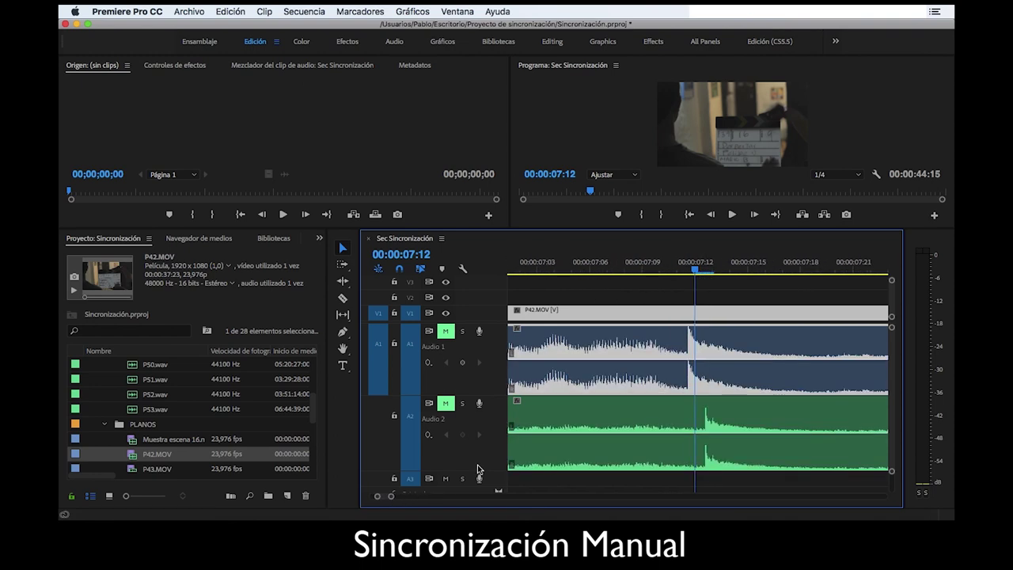
{"action": "left_click_drag", "start_coordinate": [737, 421], "coordinate": [740, 419]}
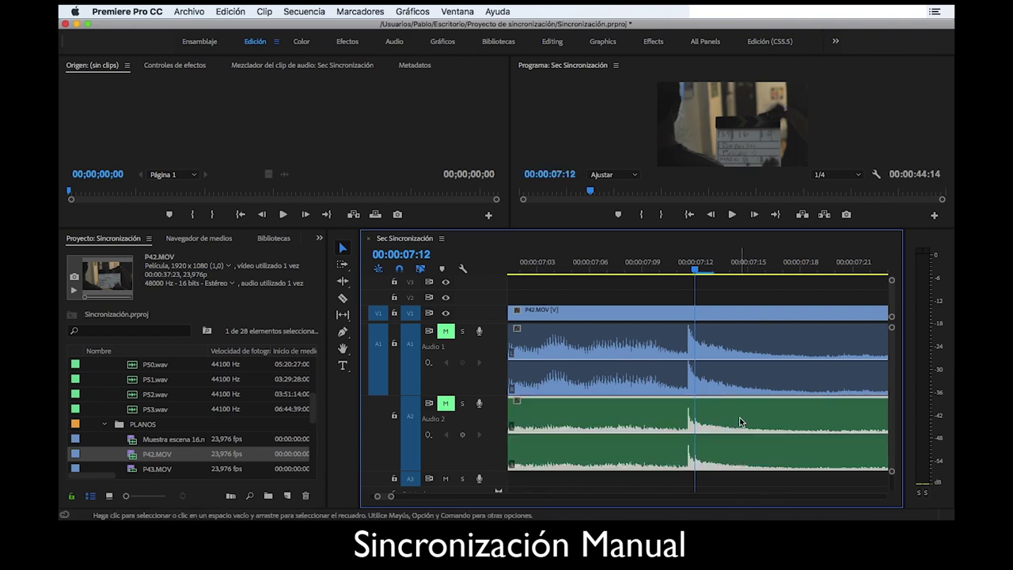
{"action": "left_click_drag", "start_coordinate": [692, 269], "coordinate": [687, 269]}
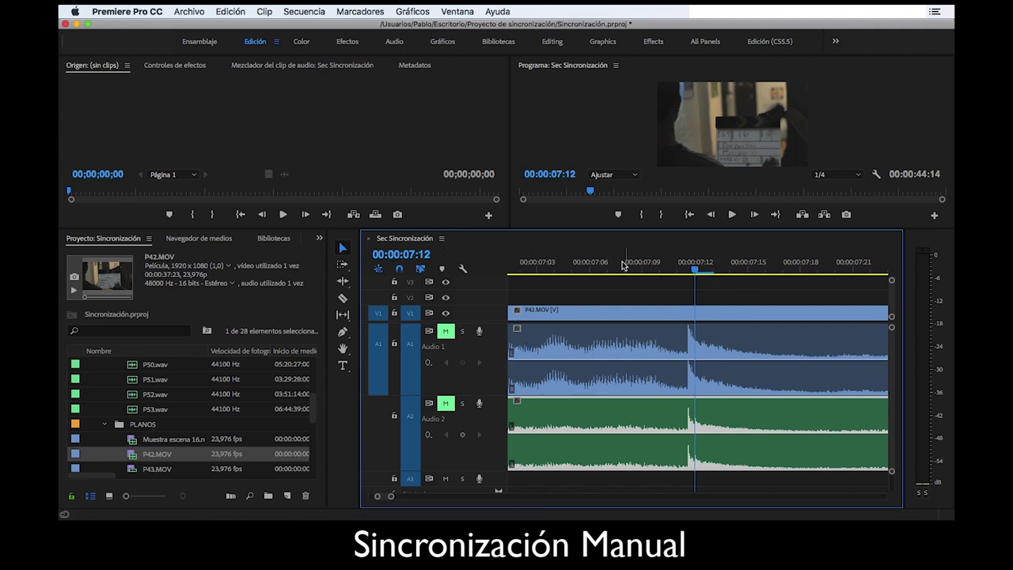
{"action": "right_click", "coordinate": [691, 263]}
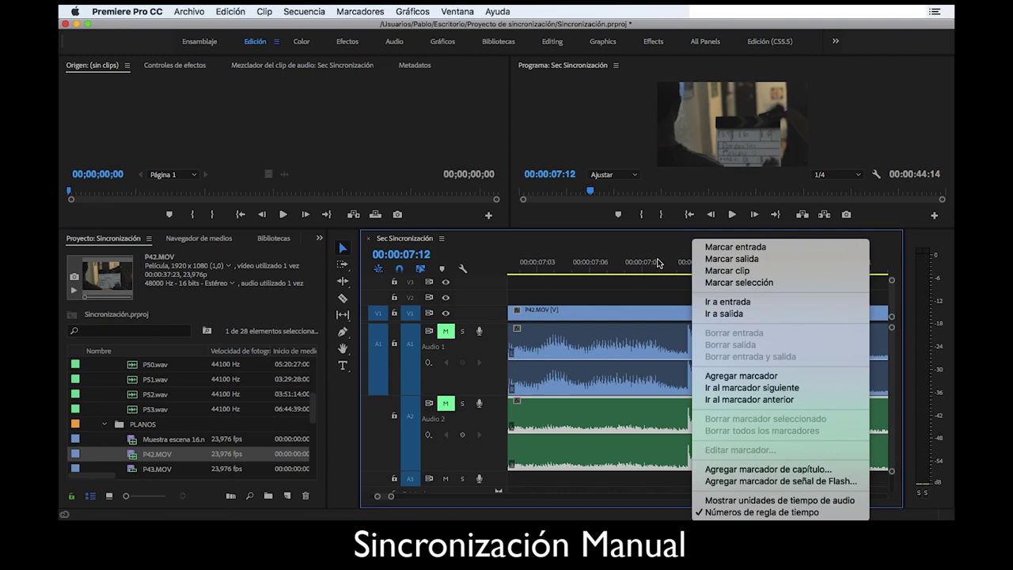
Step: Switch the timeline ruler to Mostrar unidades de tiempo de audio so time reads in audio samples
{"action": "left_click", "coordinate": [534, 227]}
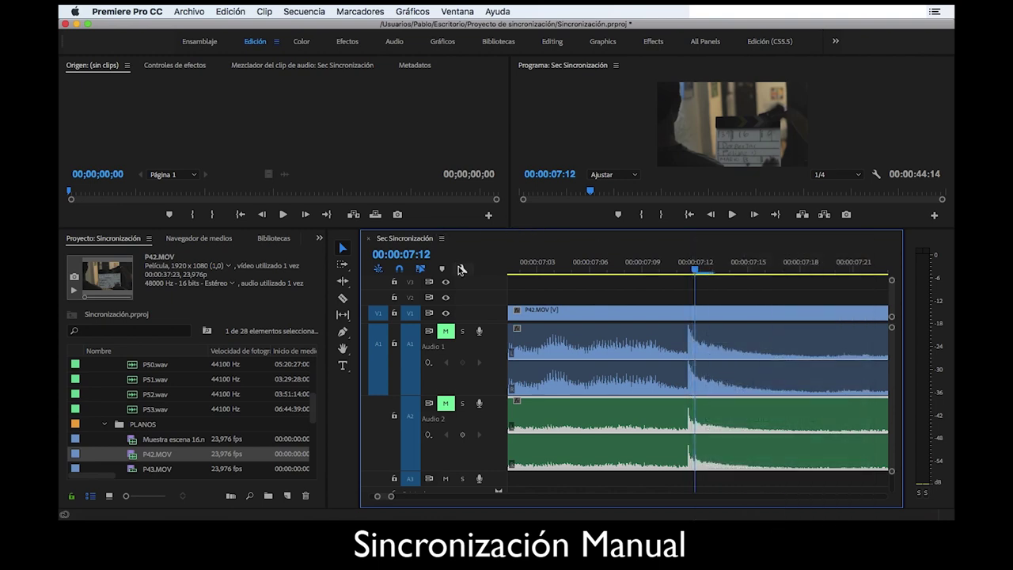
{"action": "left_click", "coordinate": [461, 269]}
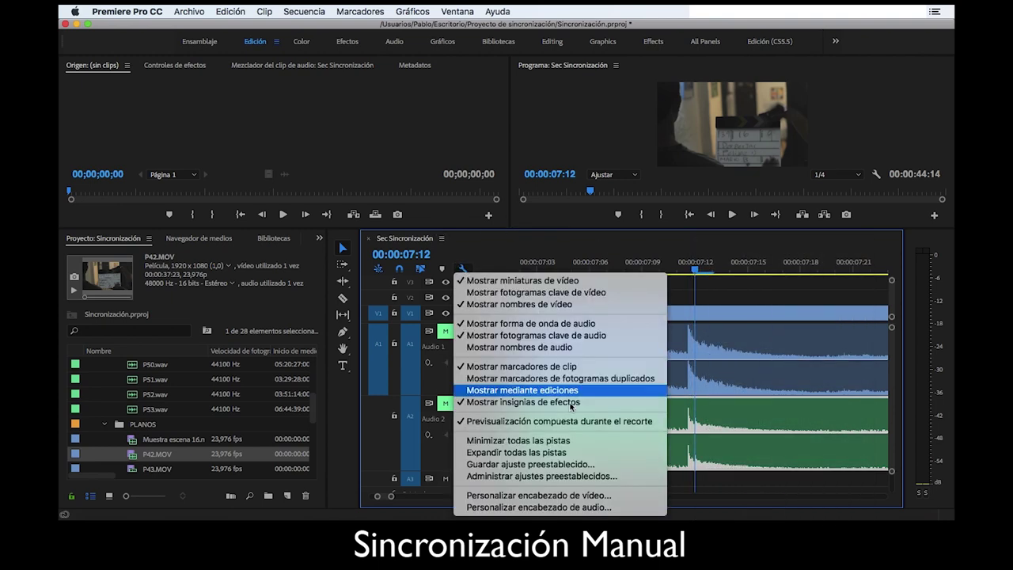
{"action": "left_click", "coordinate": [724, 261]}
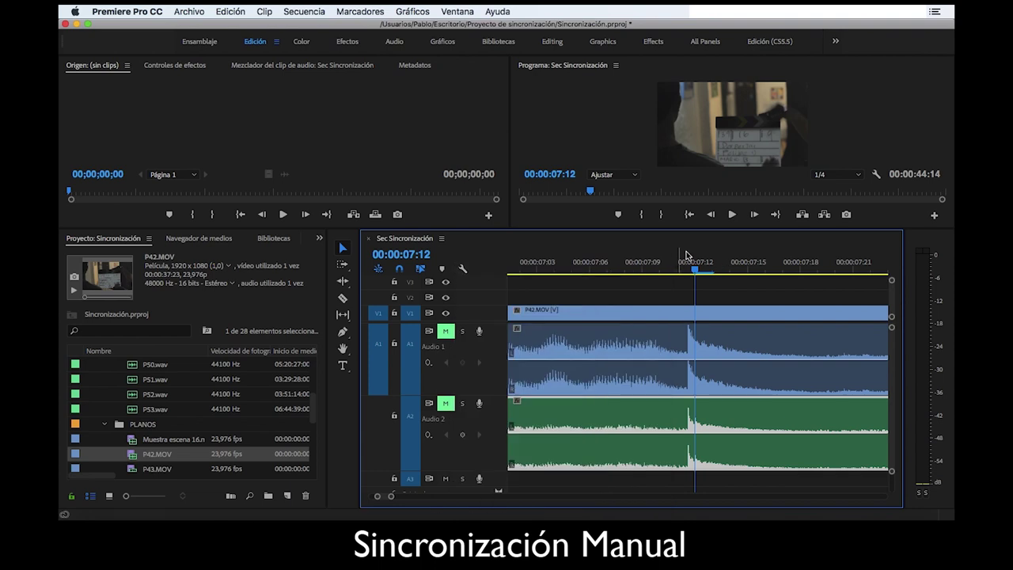
{"action": "right_click", "coordinate": [686, 253]}
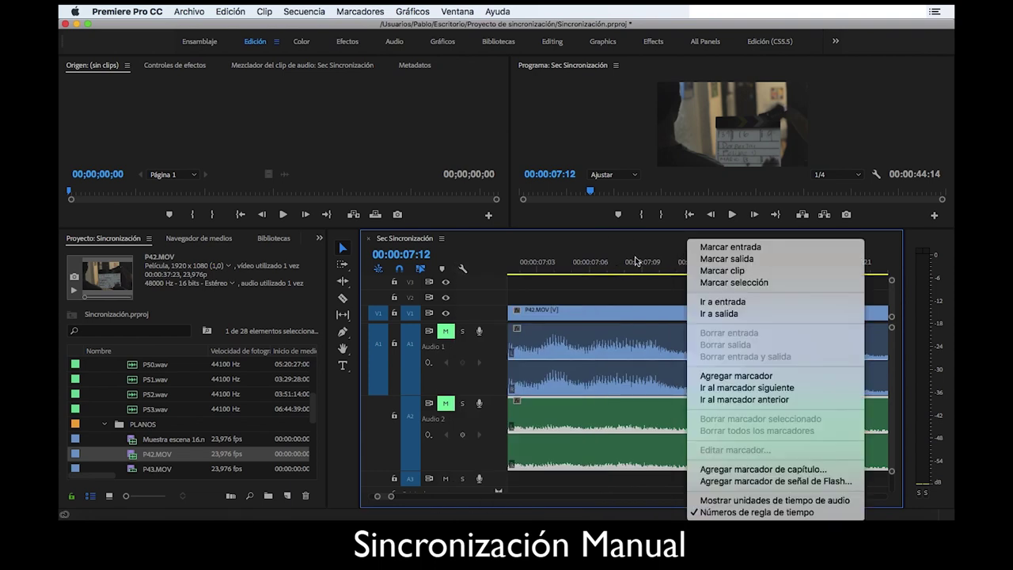
{"action": "left_click", "coordinate": [773, 500]}
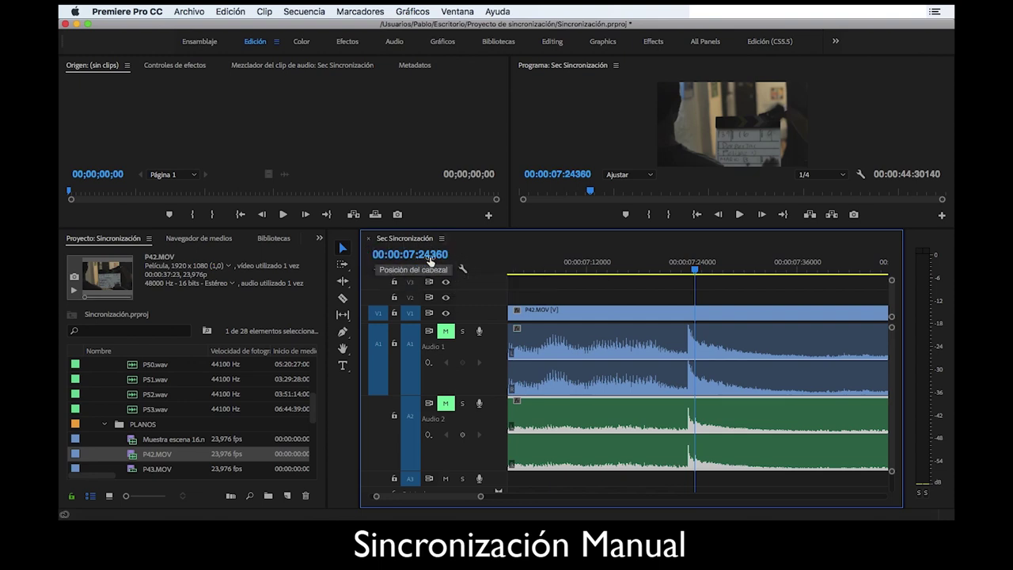
Step: Zoom to sample level at the clap and nudge the Audio 2 clip to match Audio 1's onset
{"action": "left_click_drag", "start_coordinate": [480, 497], "coordinate": [444, 496]}
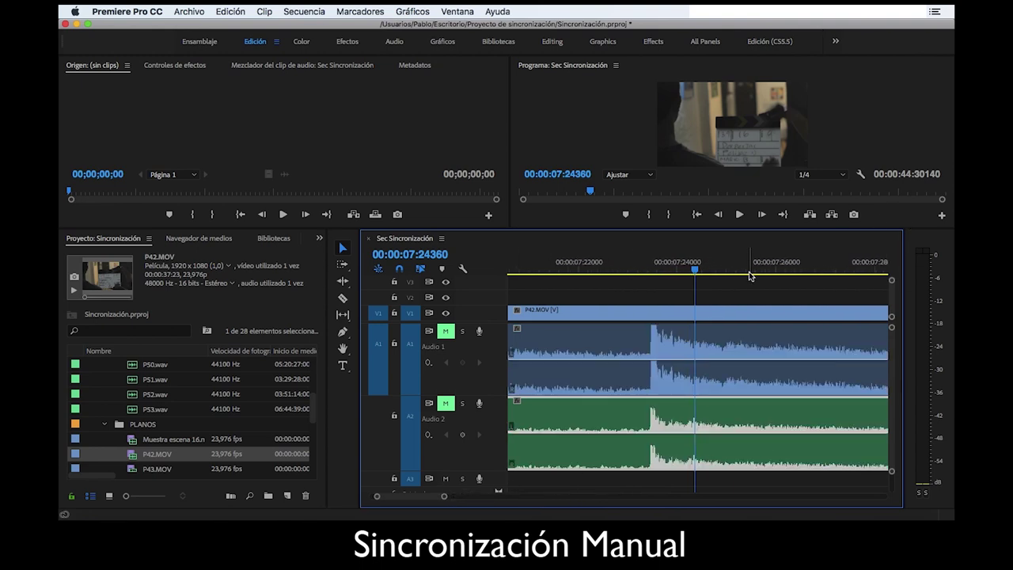
{"action": "left_click_drag", "start_coordinate": [699, 269], "coordinate": [652, 271]}
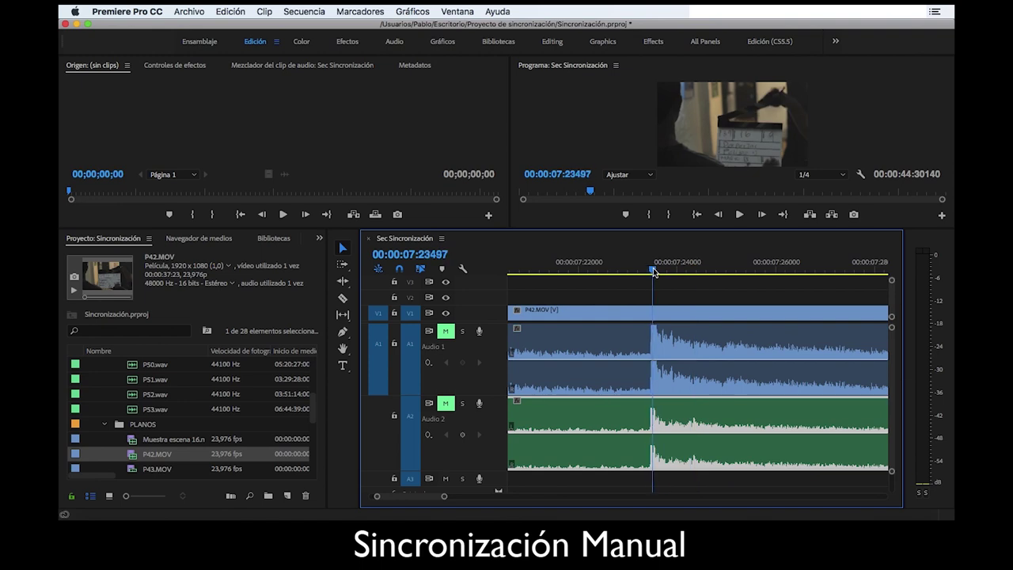
{"action": "left_click_drag", "start_coordinate": [444, 496], "coordinate": [422, 497]}
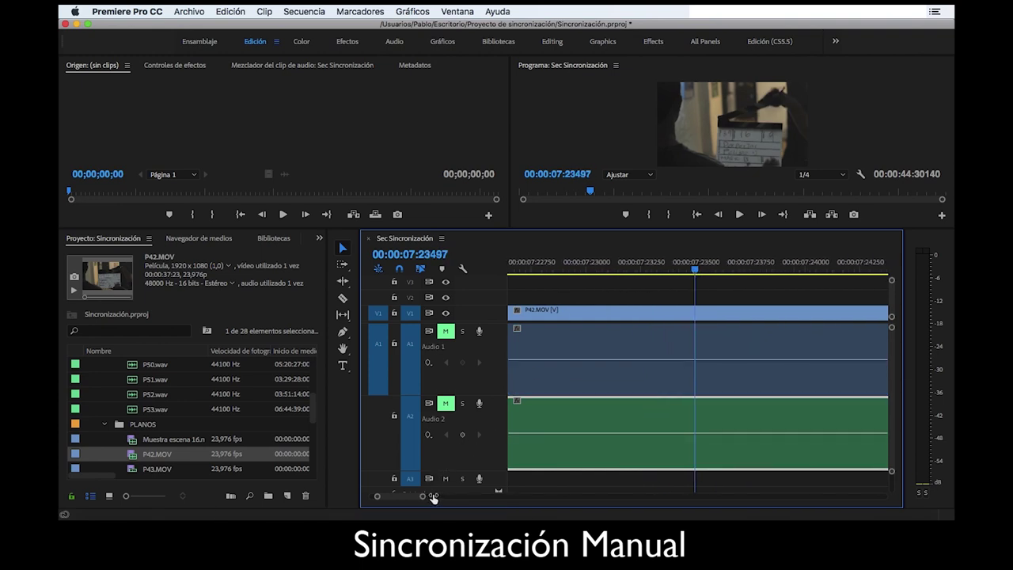
{"action": "left_click_drag", "start_coordinate": [712, 425], "coordinate": [719, 425]}
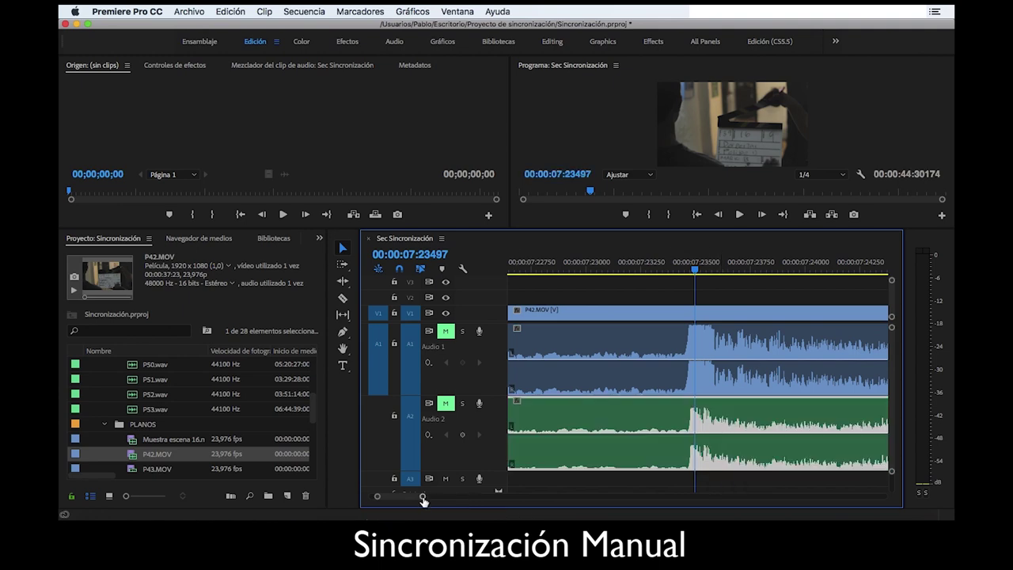
Step: Zoom back out to the full clips and set the ruler back to Números de regla de tiempo
{"action": "left_click_drag", "start_coordinate": [422, 496], "coordinate": [484, 500]}
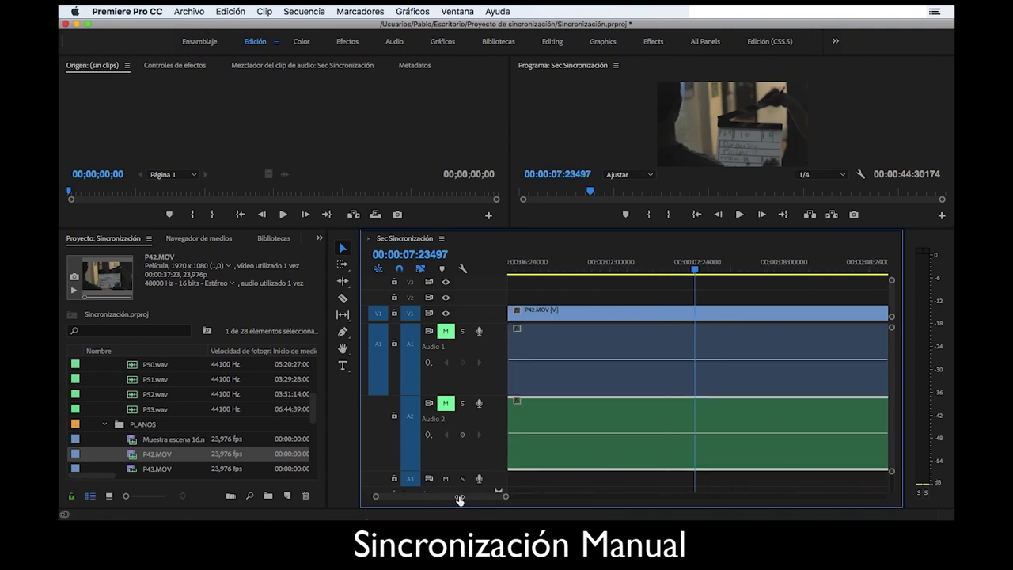
{"action": "left_click_drag", "start_coordinate": [484, 500], "coordinate": [532, 500]}
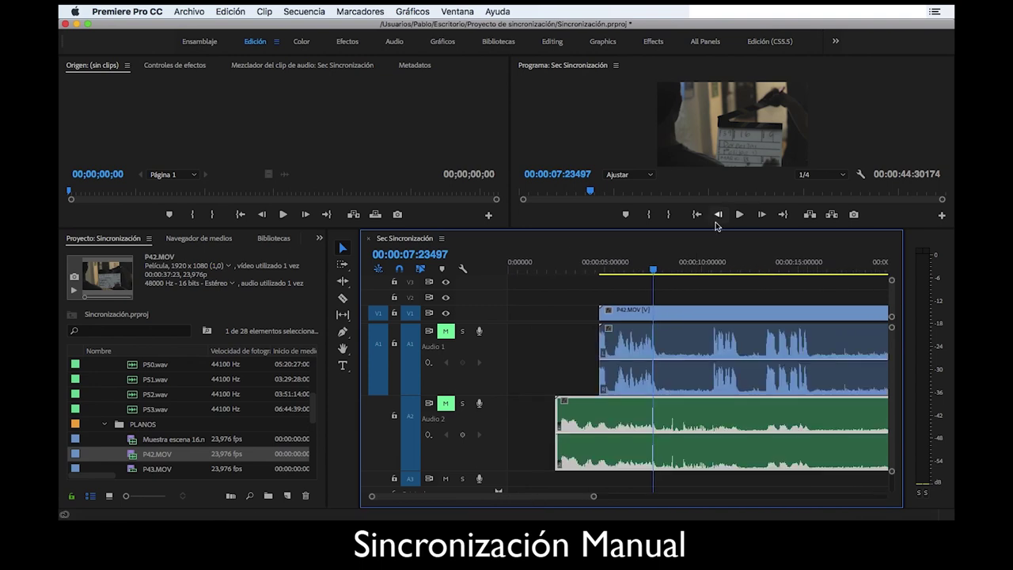
{"action": "right_click", "coordinate": [703, 262]}
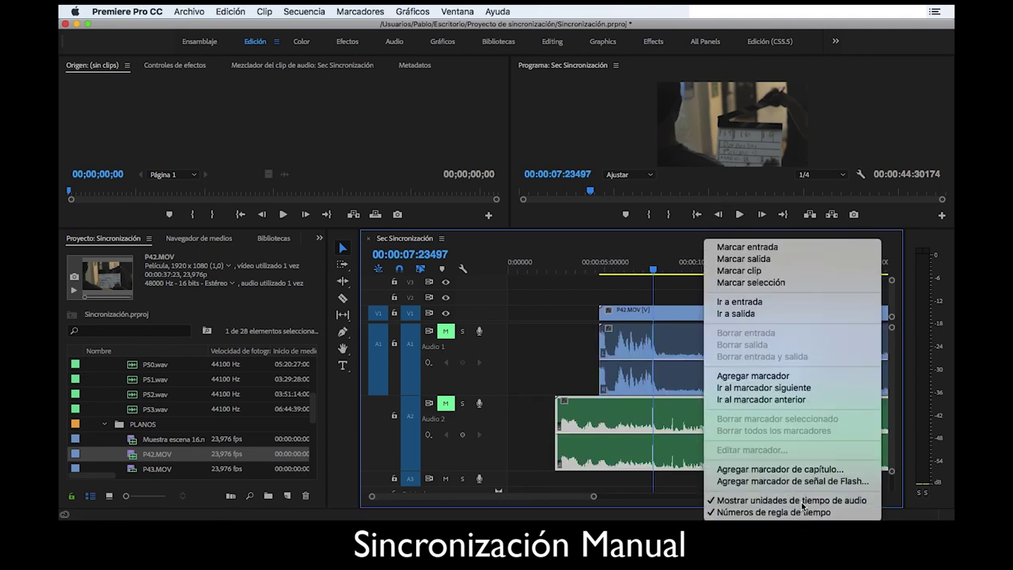
{"action": "left_click", "coordinate": [800, 500]}
{"action": "left_click_drag", "start_coordinate": [459, 497], "coordinate": [515, 497]}
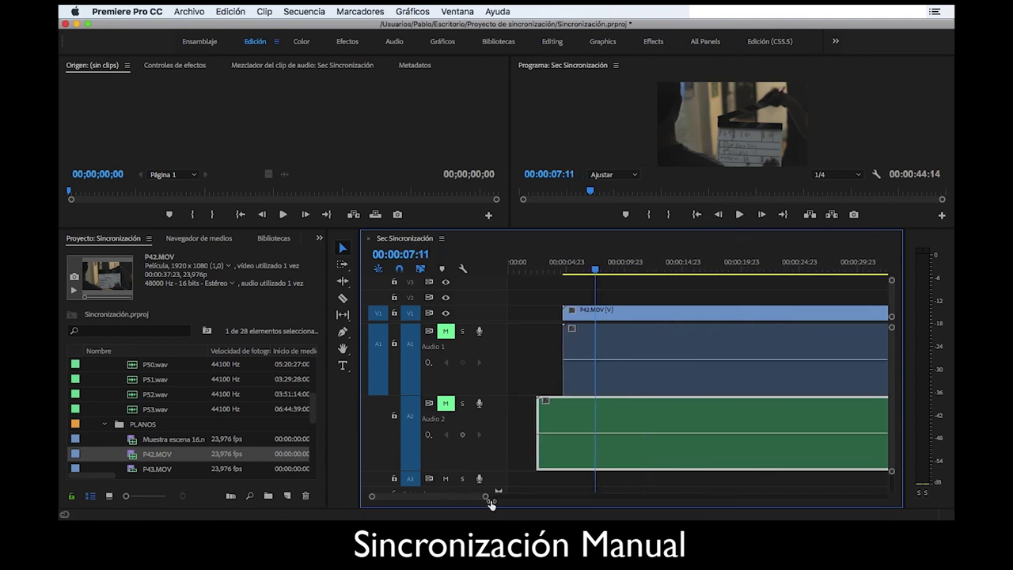
Step: Unmute Audio 2 and play the sequence from the clips' start to hear the synced clap
{"action": "left_click", "coordinate": [444, 404]}
{"action": "left_click_drag", "start_coordinate": [565, 270], "coordinate": [545, 273]}
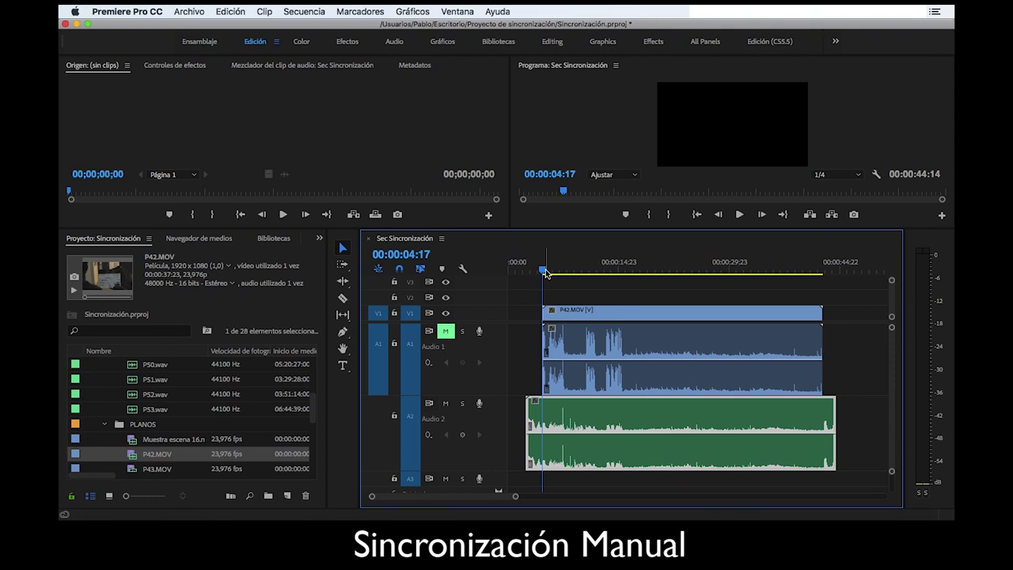
{"action": "key", "text": "space"}
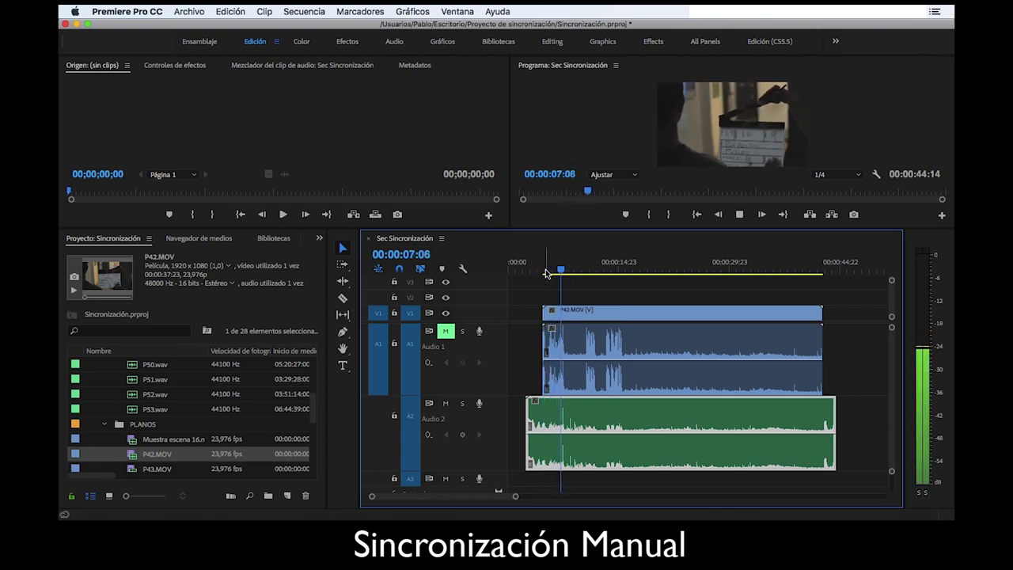
{"action": "key", "text": "space"}
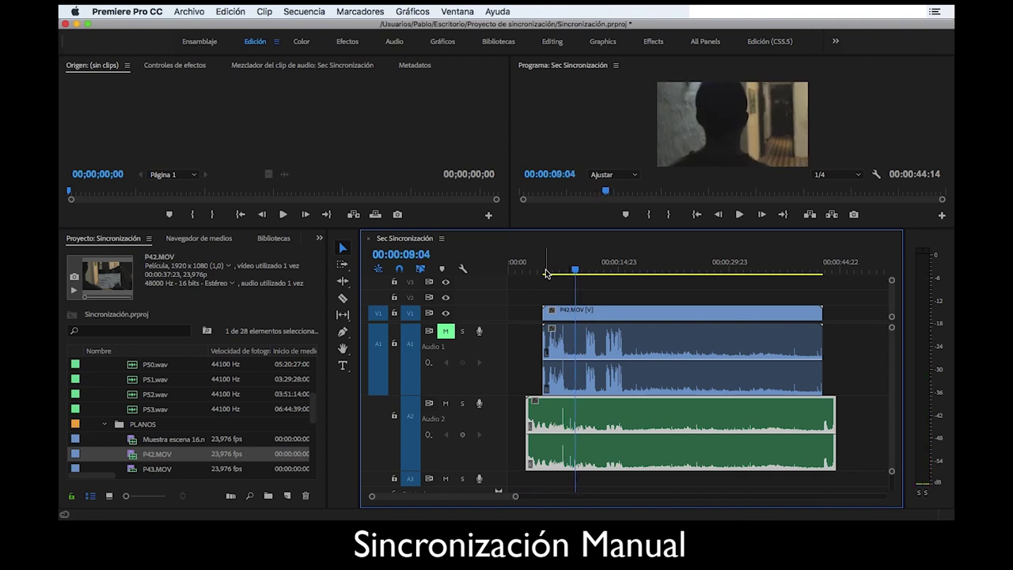